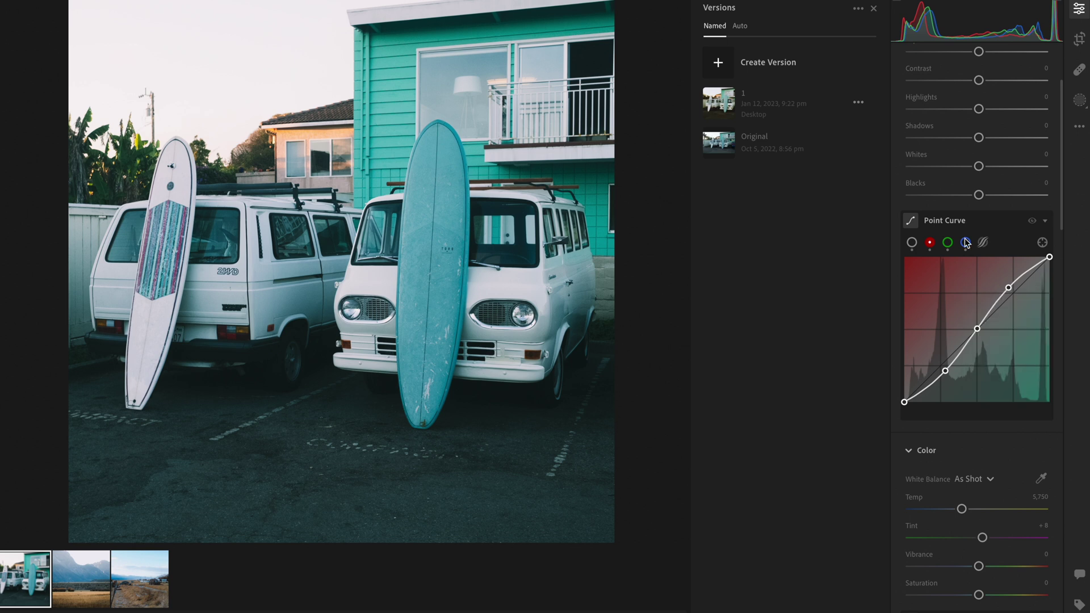
- Apply the red channel's S-curve to the green and blue channels, and compare the edit with the original photo
left_click(980, 368)
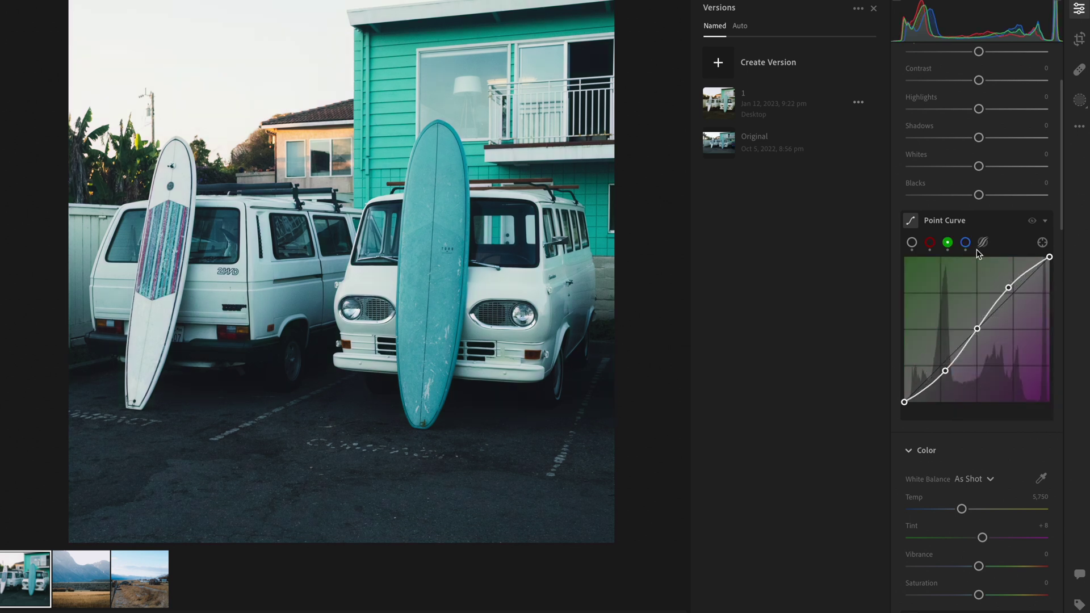
left_click(965, 242)
key("backslash")
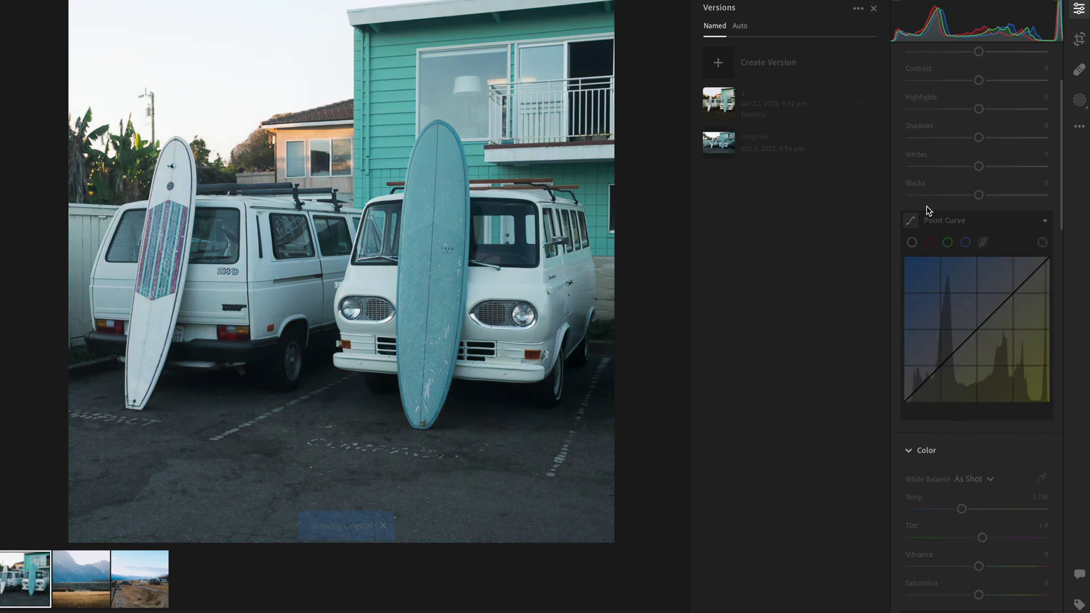
key("backslash")
key("backslash")
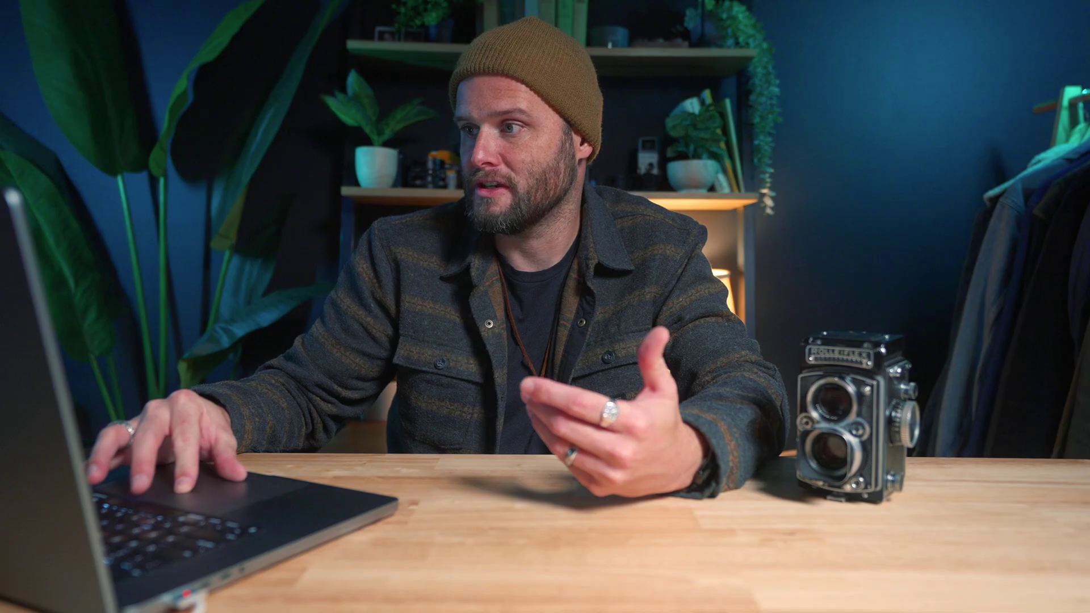
- Color grade the shadows with hue 55 and saturation 15, and the highlights with hue 290 and saturation 15
scroll(937, 254, "down", 5)
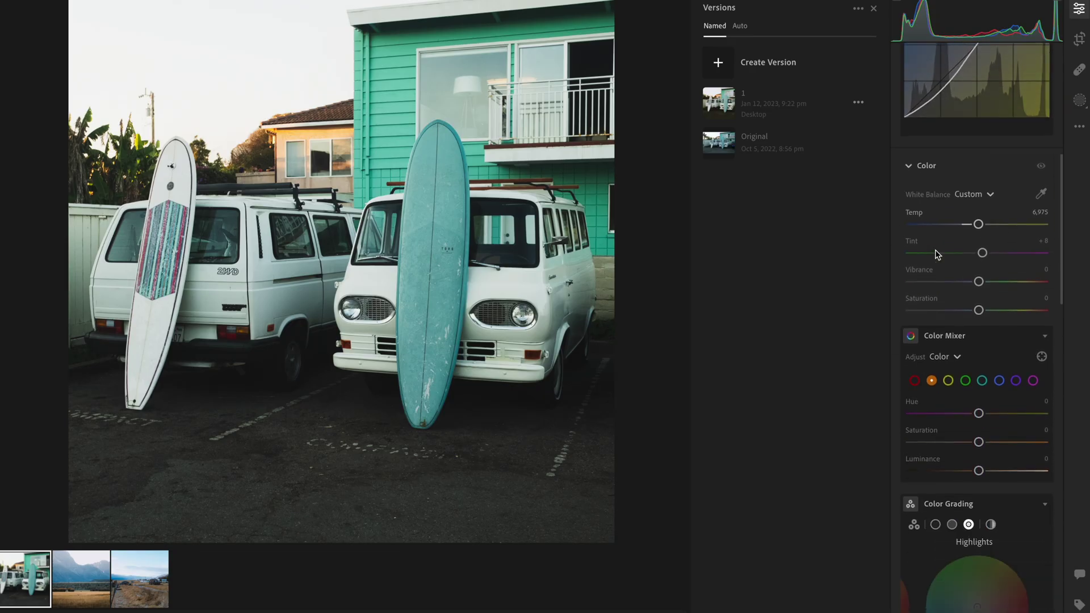
scroll(937, 254, "down", 10)
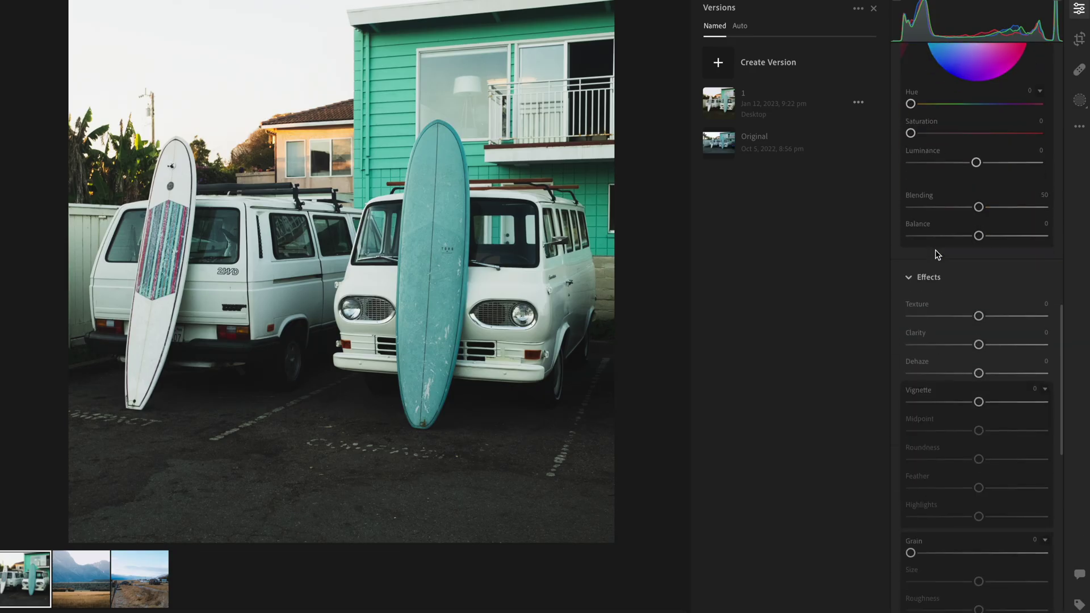
scroll(938, 254, "up", 5)
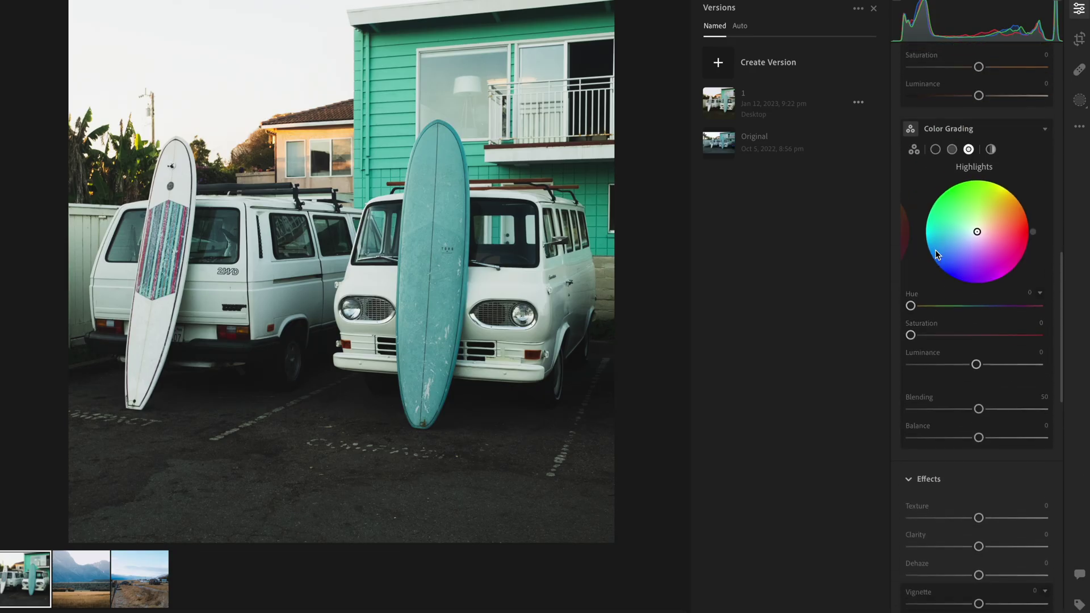
left_click(935, 158)
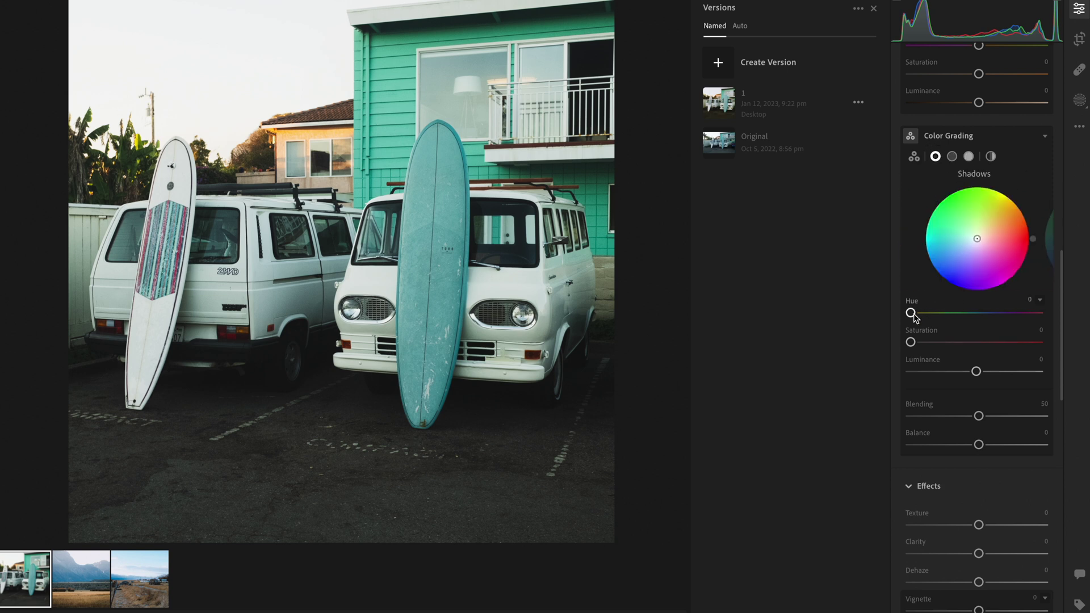
left_click_drag(911, 313, 930, 312)
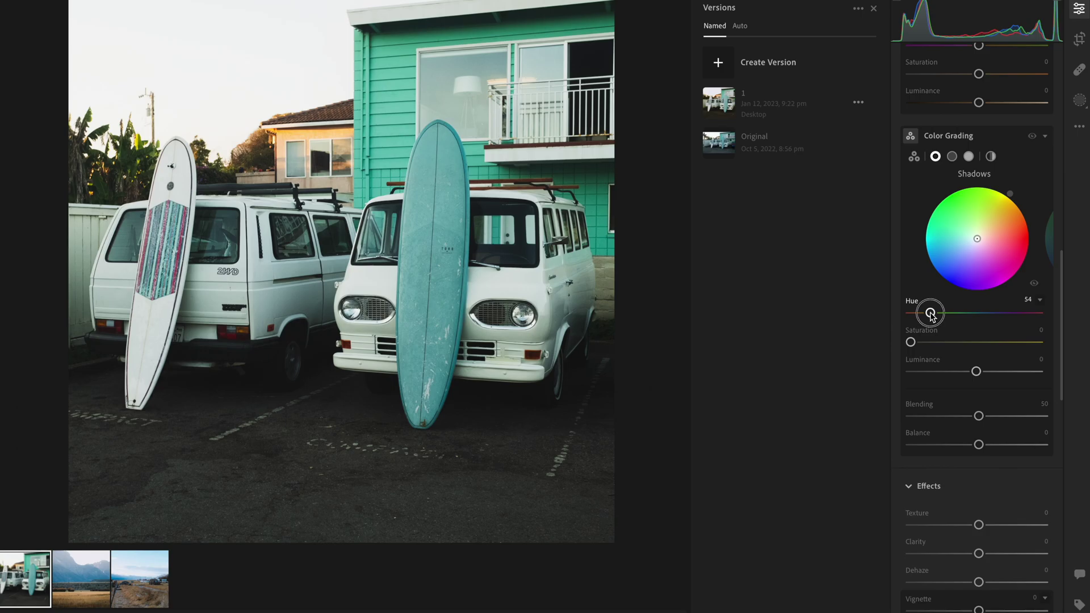
left_click_drag(911, 342, 922, 343)
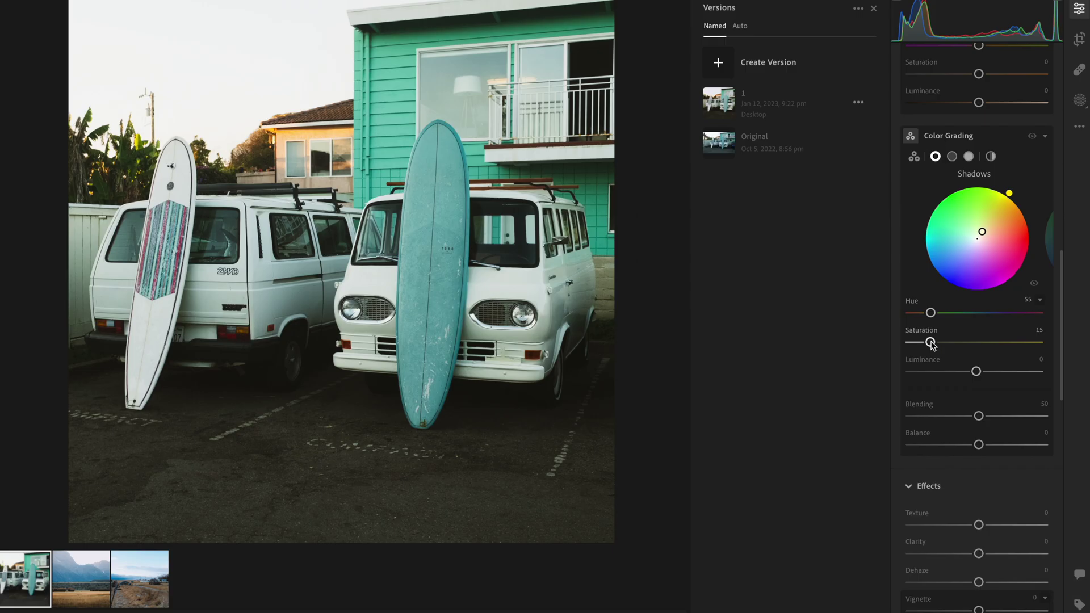
left_click(968, 158)
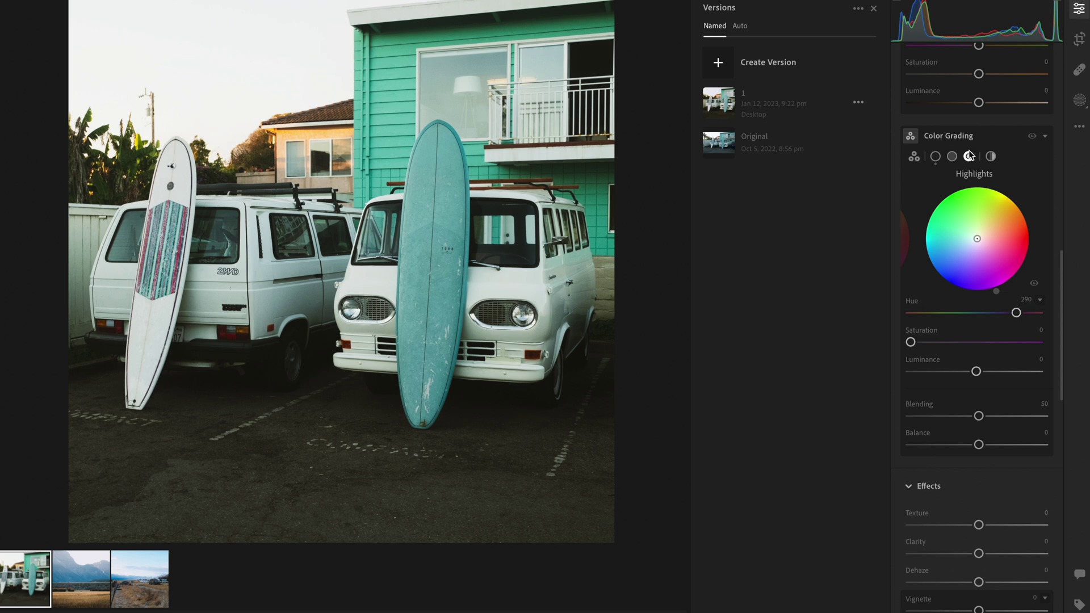
left_click_drag(912, 342, 934, 341)
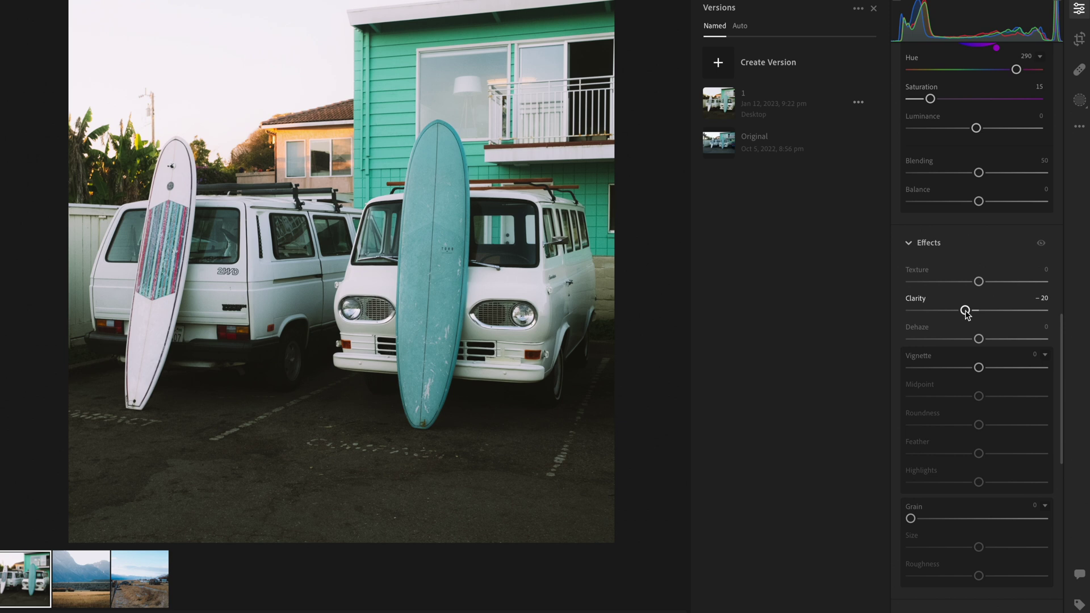
- Compare strong positive and negative clarity on the magnified house in the background, and set Clarity to −25
left_click_drag(965, 310, 954, 311)
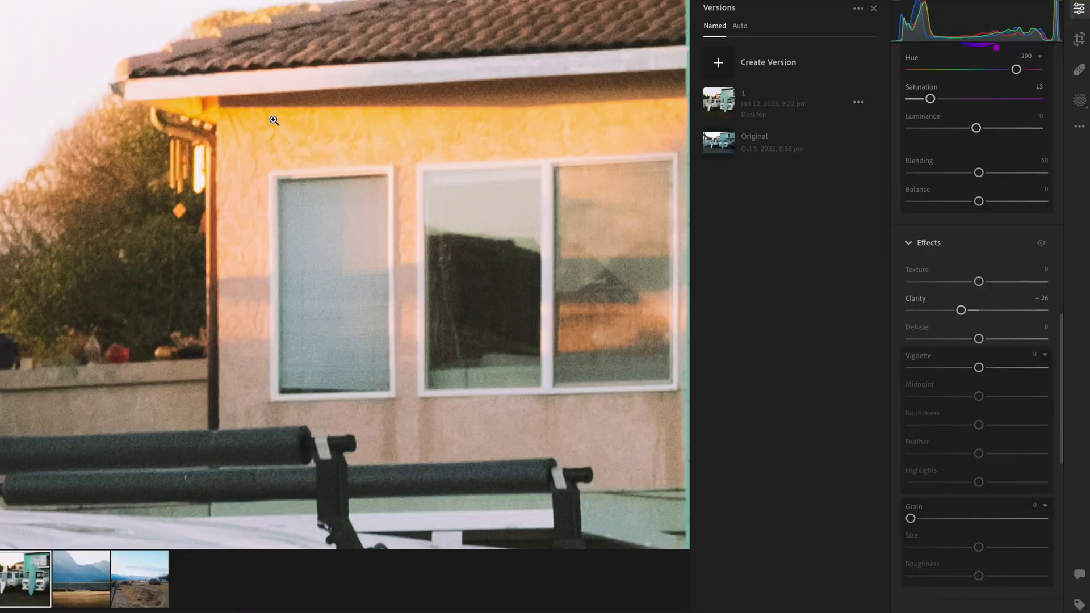
left_click(350, 241)
left_click(355, 248)
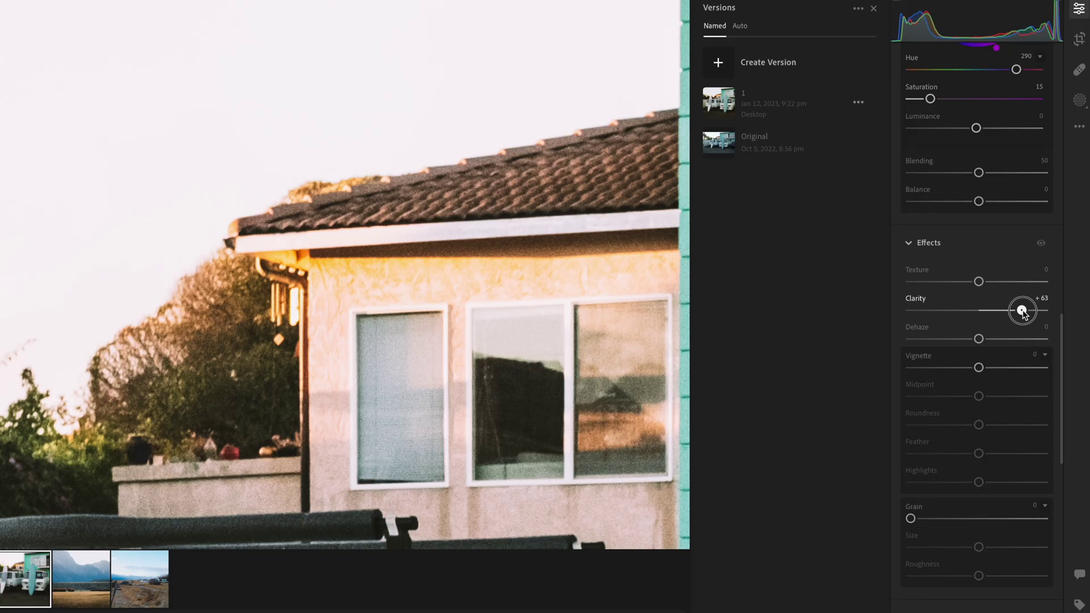
left_click_drag(1017, 309, 1047, 314)
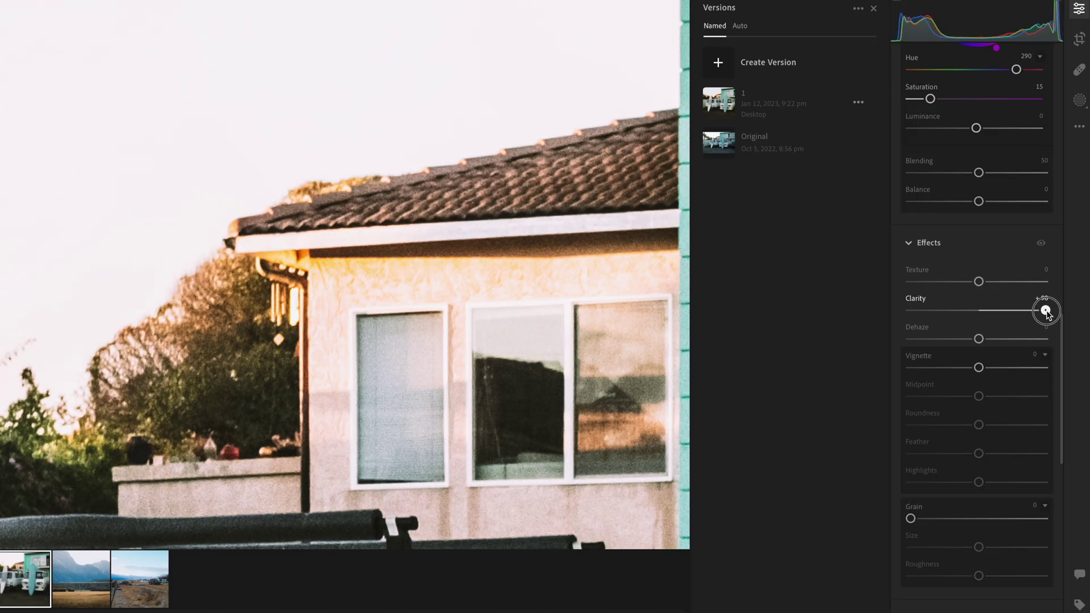
left_click_drag(1046, 314, 963, 298)
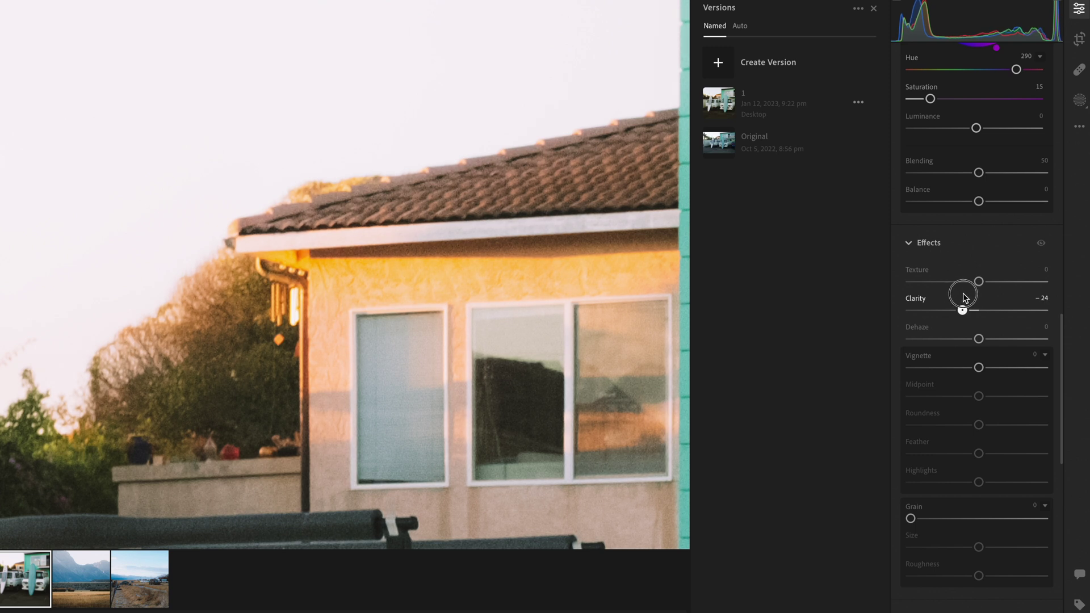
left_click(507, 298)
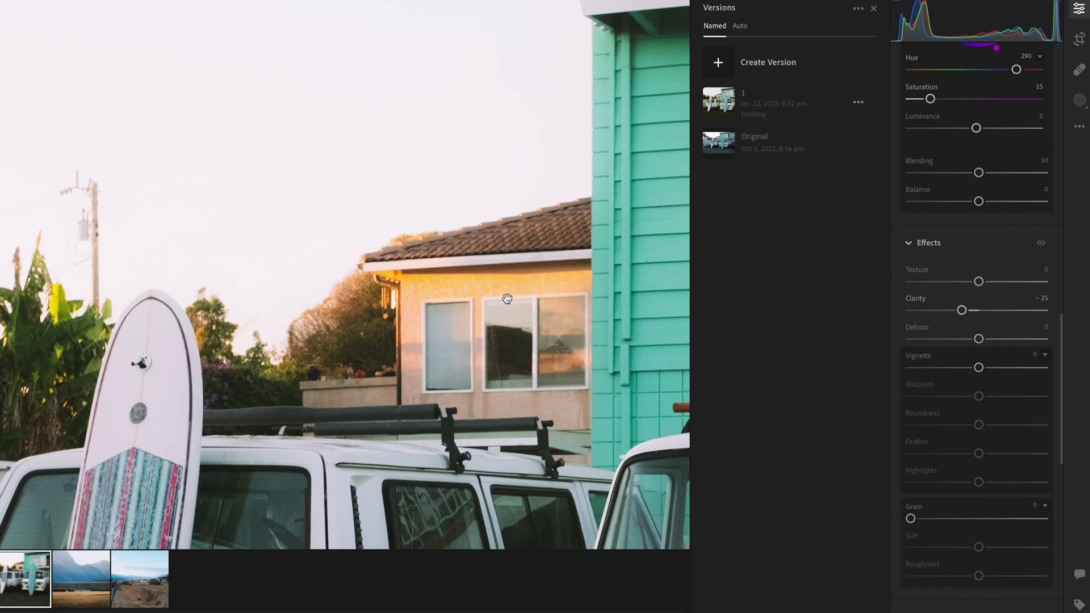
left_click(507, 329)
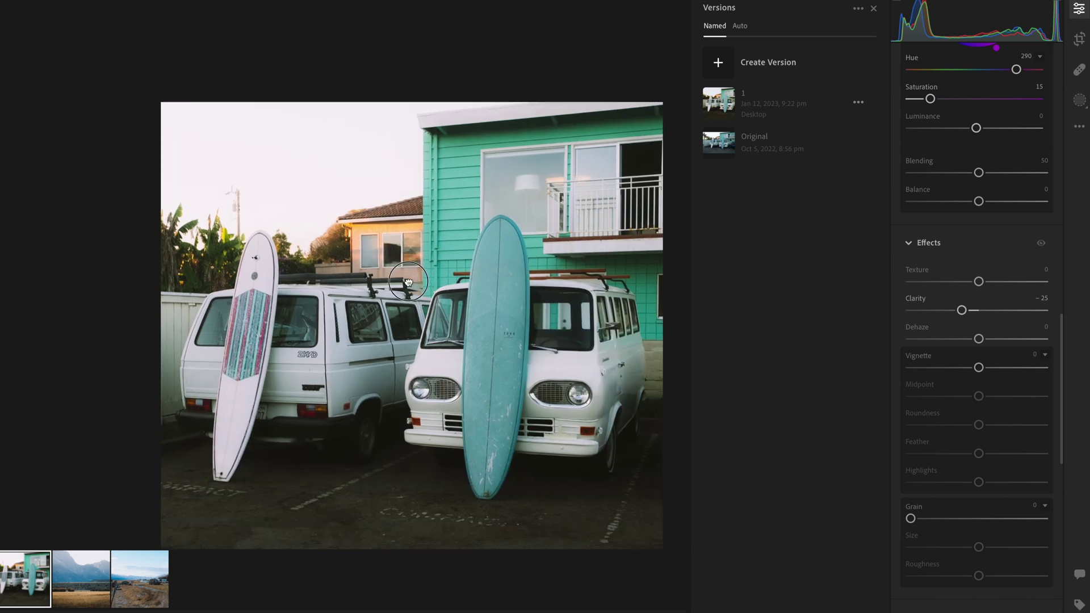
left_click_drag(461, 369, 444, 321)
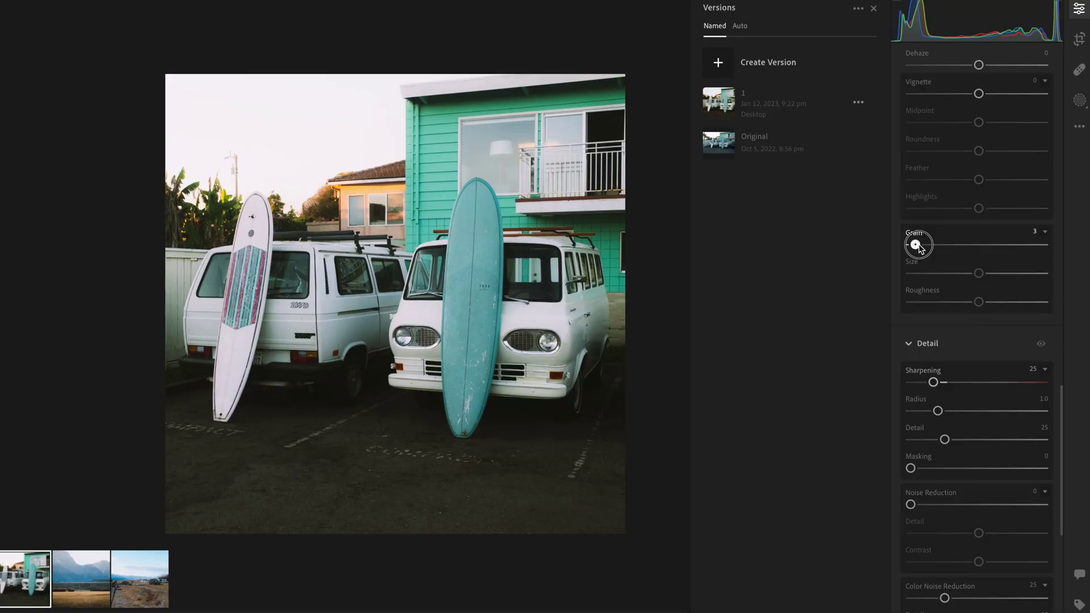
- Set the grain to 40, try other grain sizes on the van detail, and keep the size at 25
left_click_drag(920, 245, 966, 248)
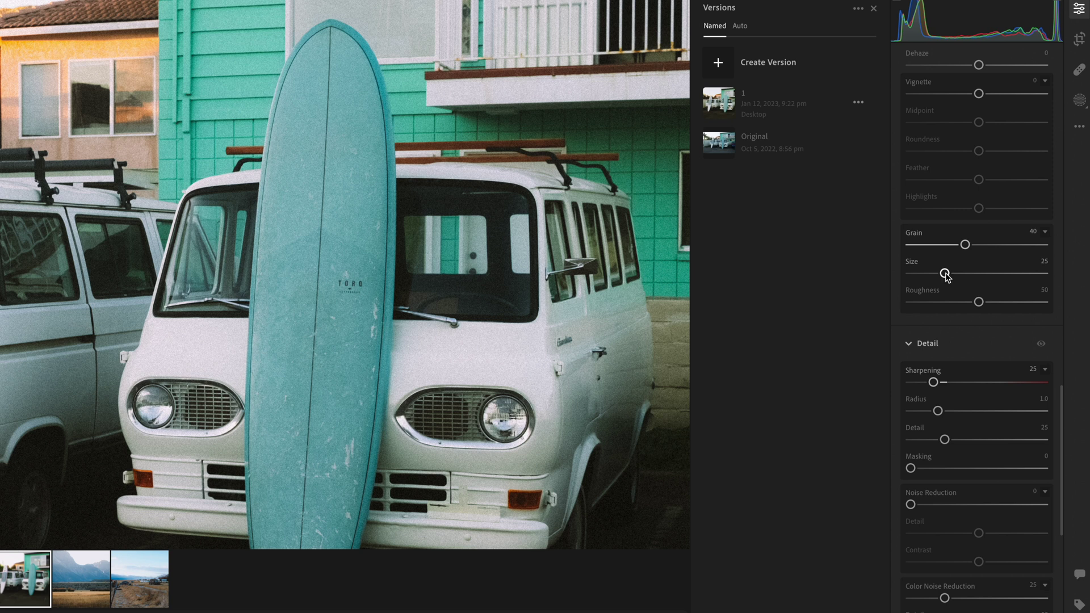
left_click_drag(945, 274, 979, 276)
left_click_drag(981, 276, 937, 275)
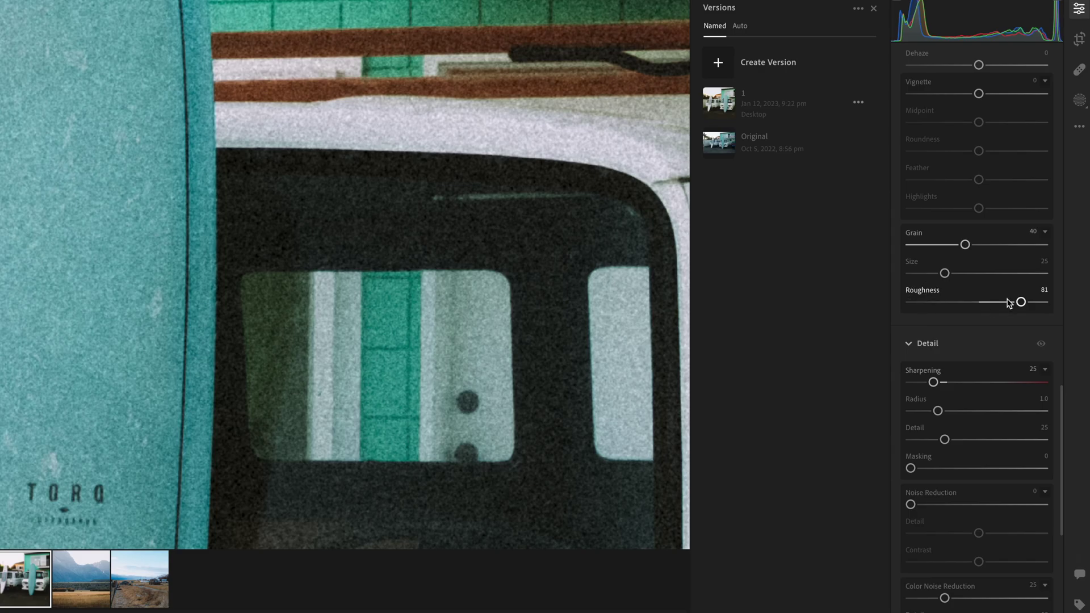
- Try different grain roughness amounts on the magnified van, and reset the roughness to its default of 50
left_click_drag(1010, 301, 989, 305)
left_click_drag(915, 302, 988, 305)
left_click_drag(1013, 305, 993, 303)
double_click(932, 295)
left_click(520, 292)
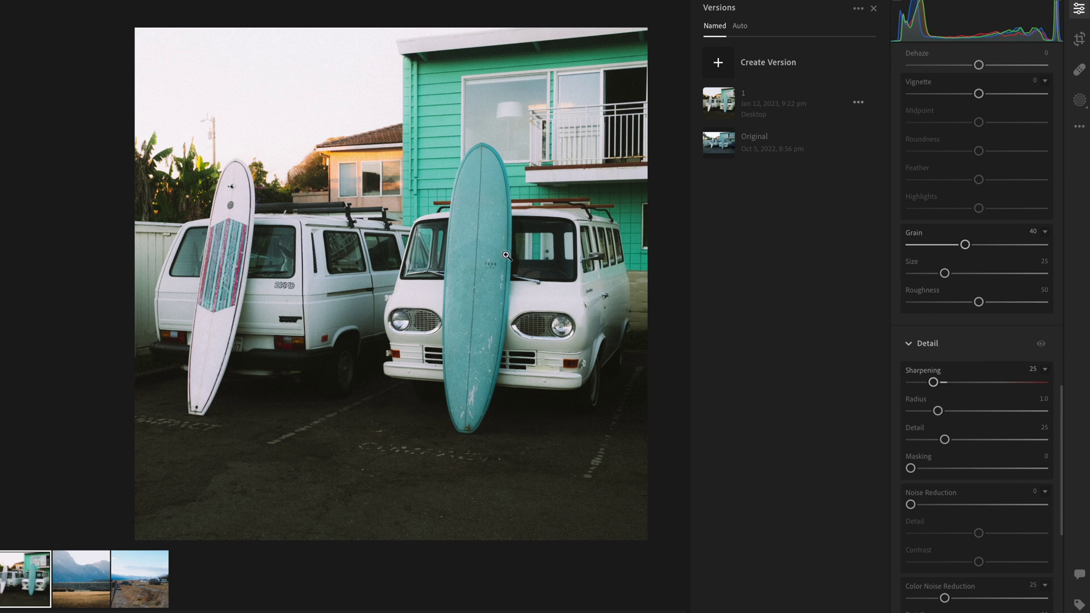
- Load the original version of the mountain photo and crop it to 1 x 1, framing the peaks, tree line and upper field
left_click(91, 576)
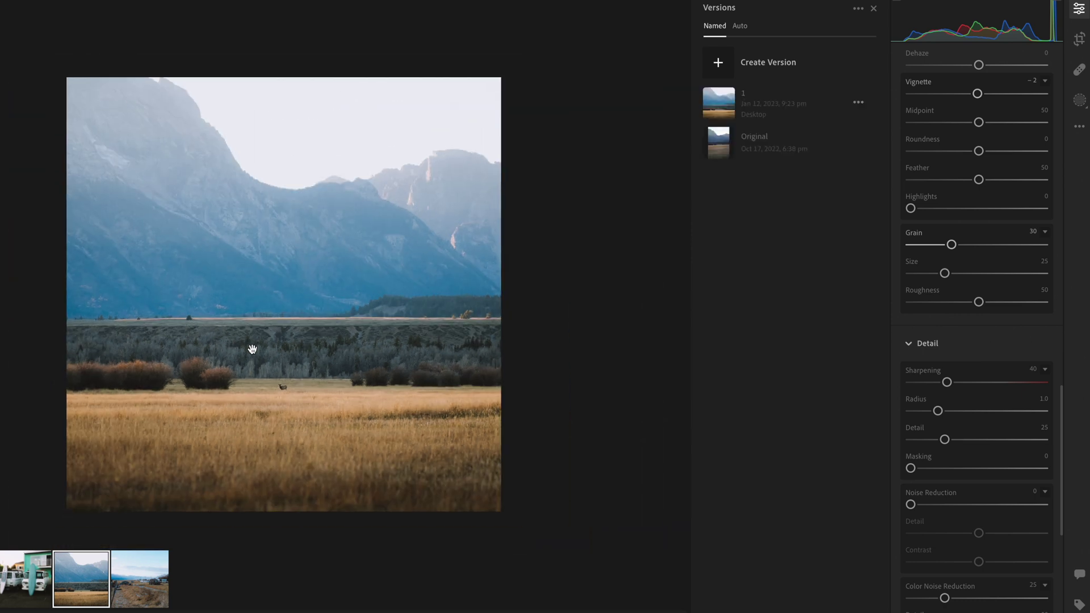
left_click_drag(252, 349, 363, 317)
left_click(714, 147)
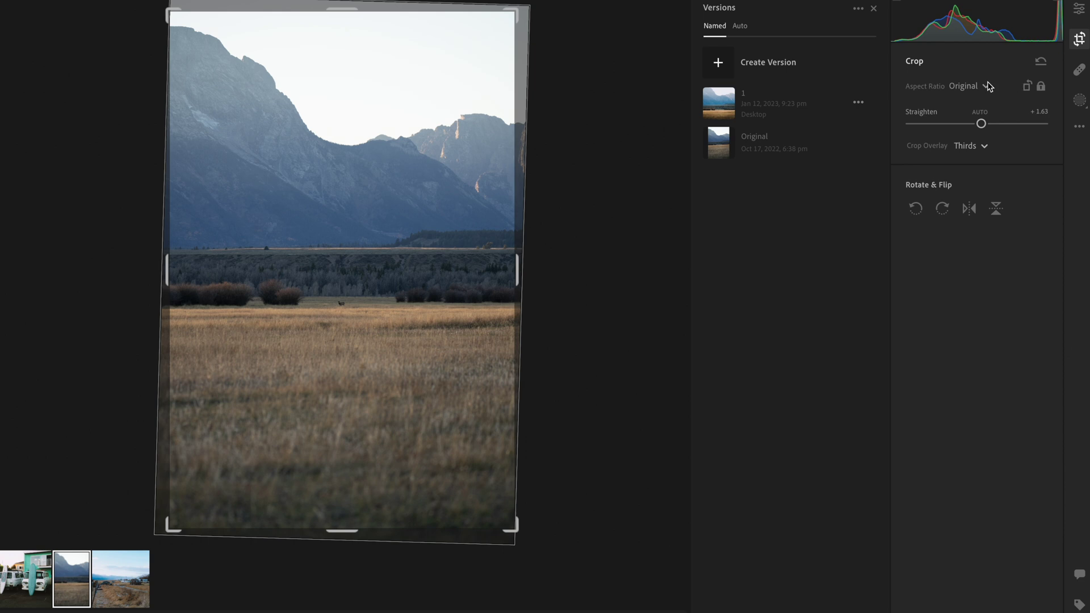
left_click(989, 86)
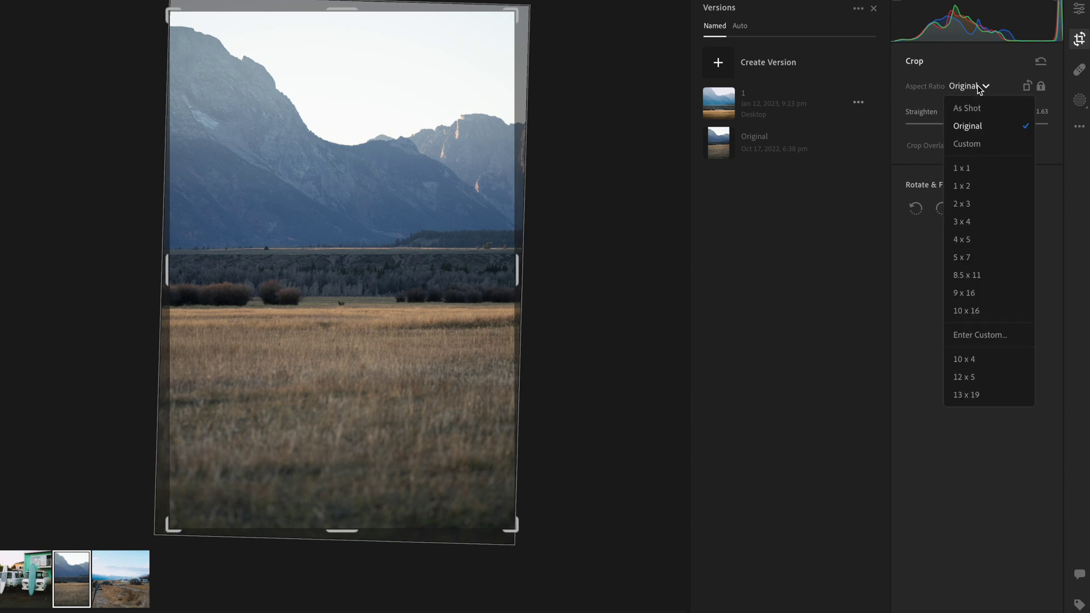
left_click(968, 165)
left_click_drag(428, 231, 390, 274)
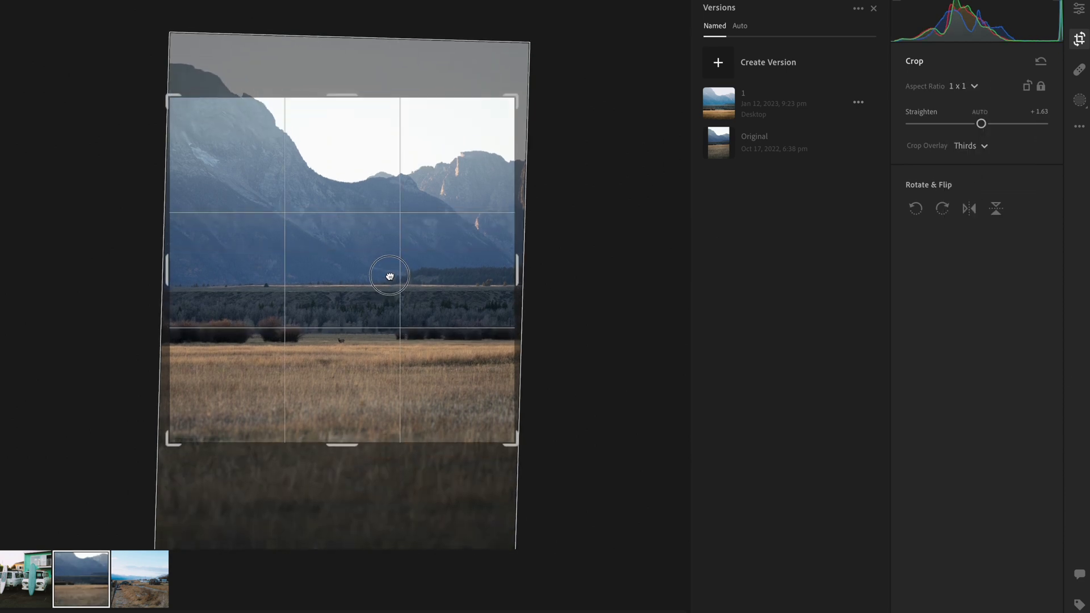
key("Return")
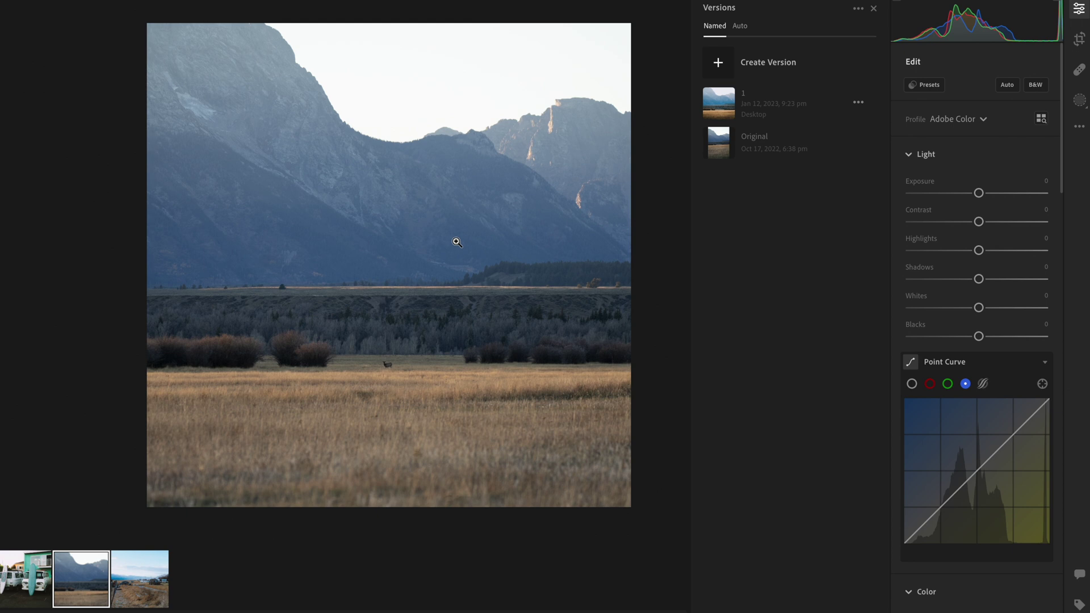
- Shape a gentle S-curve in the red channel with three control points, lifting the highlights to about 78 and slightly lowering the shadows
left_click_drag(453, 243, 455, 254)
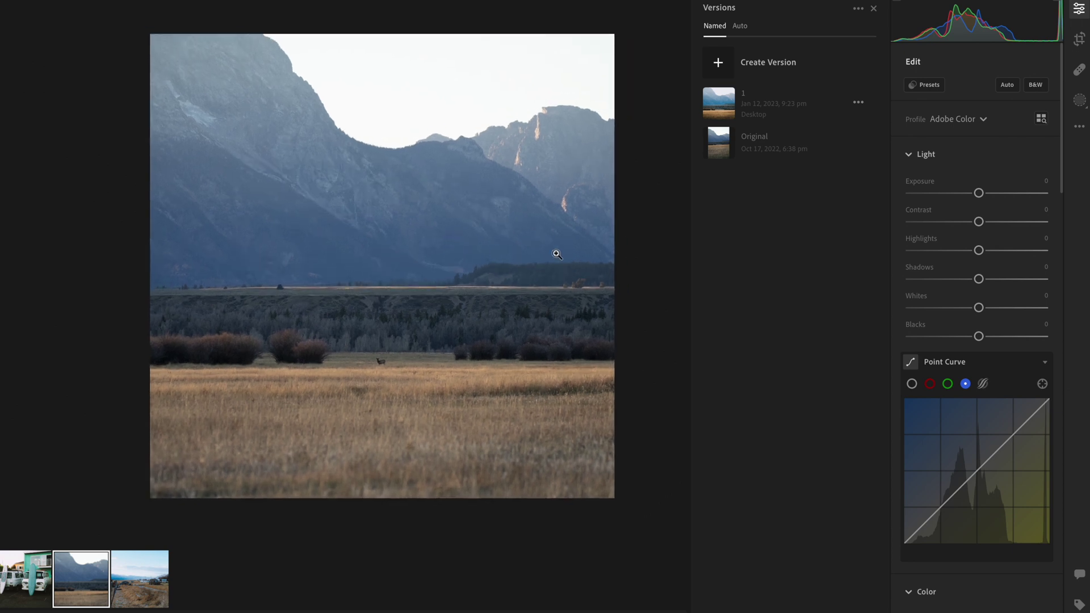
scroll(997, 277, "down", 4)
left_click(930, 257)
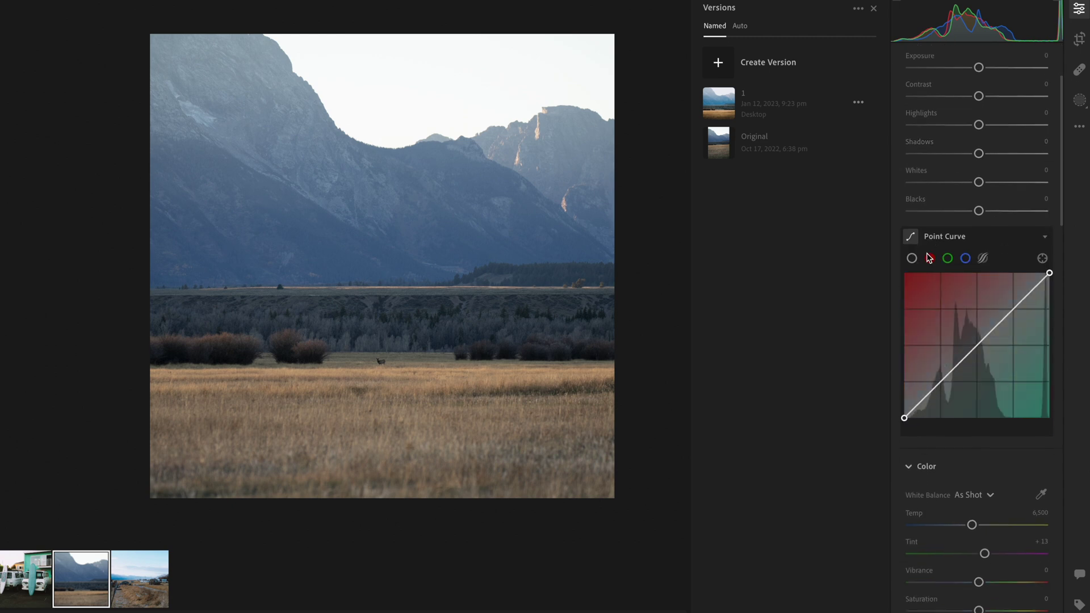
left_click(942, 381)
left_click(977, 345)
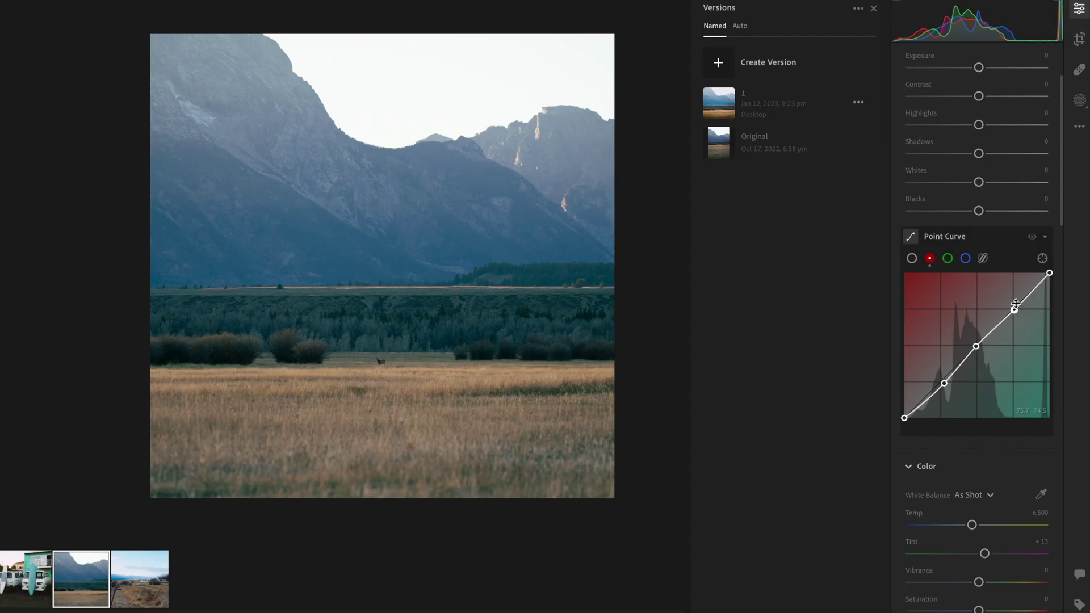
left_click(1015, 308)
left_click_drag(1015, 308, 1011, 305)
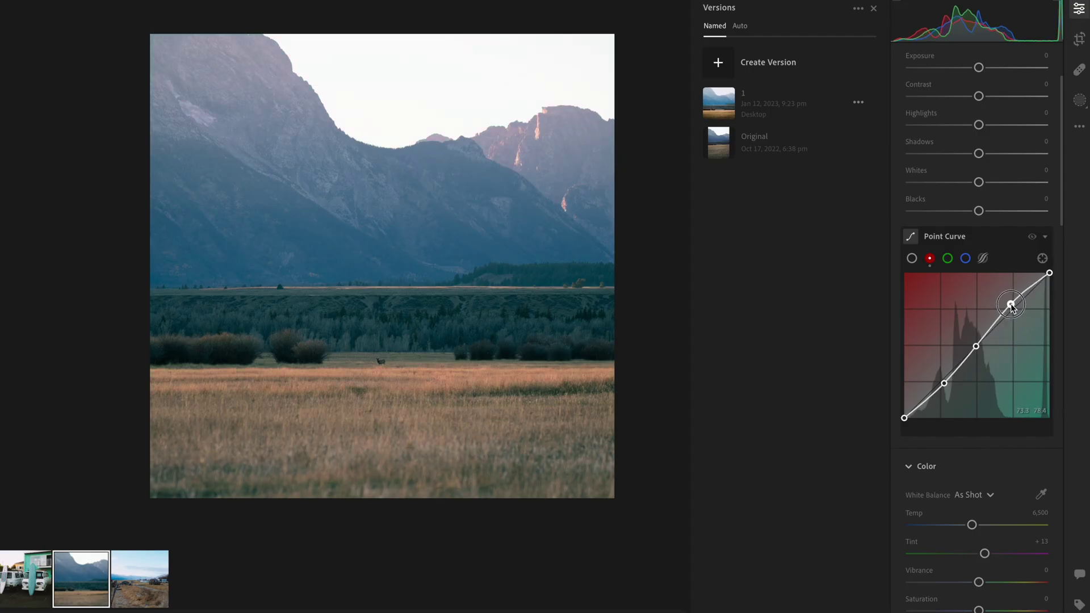
left_click_drag(944, 386, 946, 385)
- Copy the red channel's curve settings to the green and blue channels, and compare the photo with and without the point curve
right_click(973, 376)
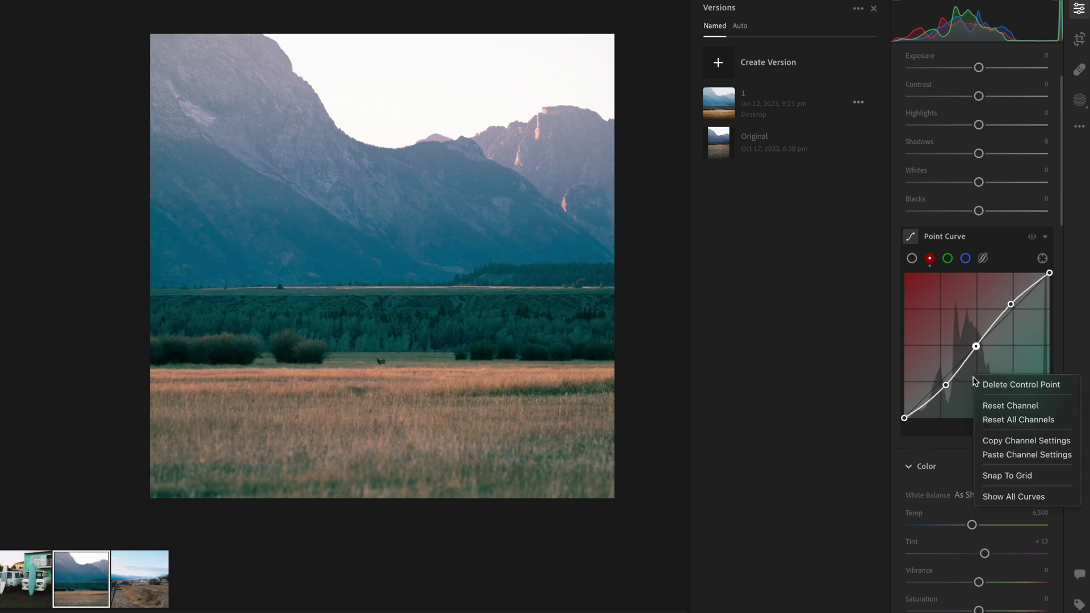
left_click(995, 404)
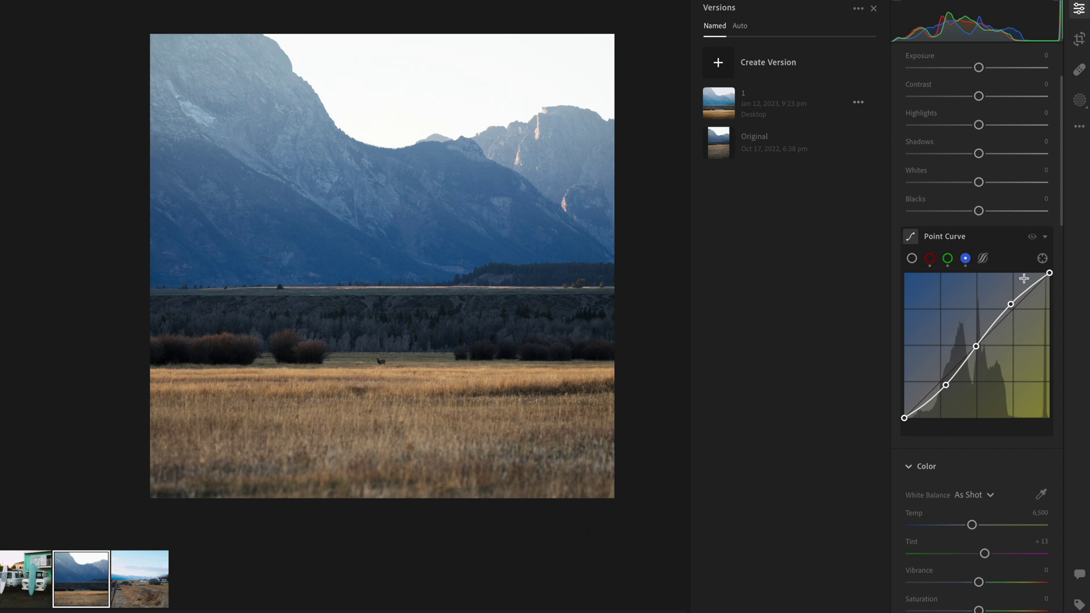
left_click(1032, 237)
left_click(1032, 237)
left_click(1032, 237)
left_click(1032, 237)
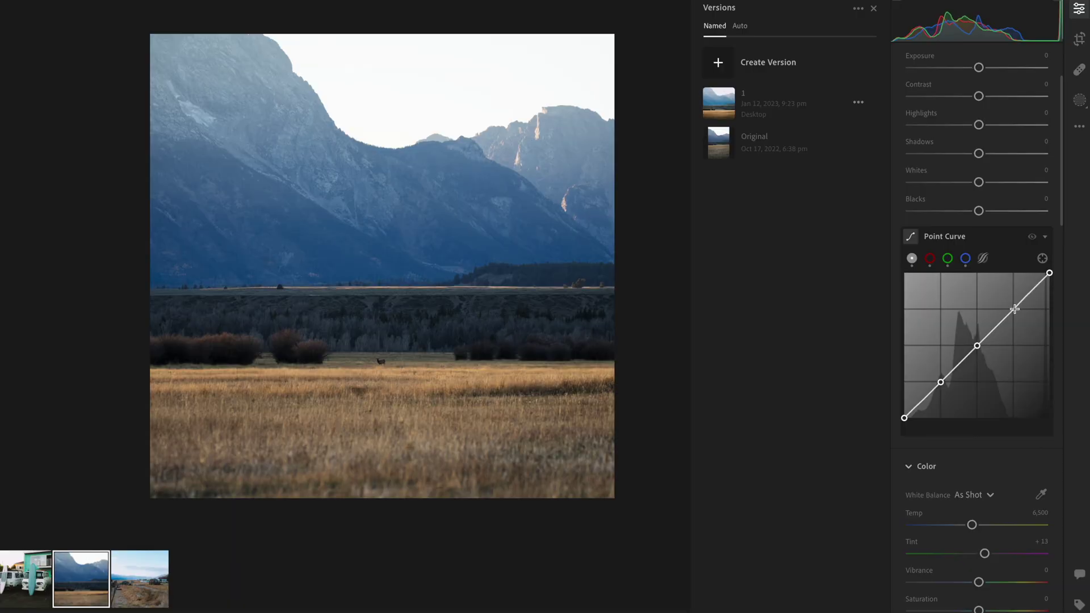
- Anchor the main RGB curve's tones, lower its white point and raise its black point to about 13.3, then compare the effect
left_click(1015, 308)
left_click_drag(1050, 273, 1079, 285)
left_click_drag(906, 417, 890, 402)
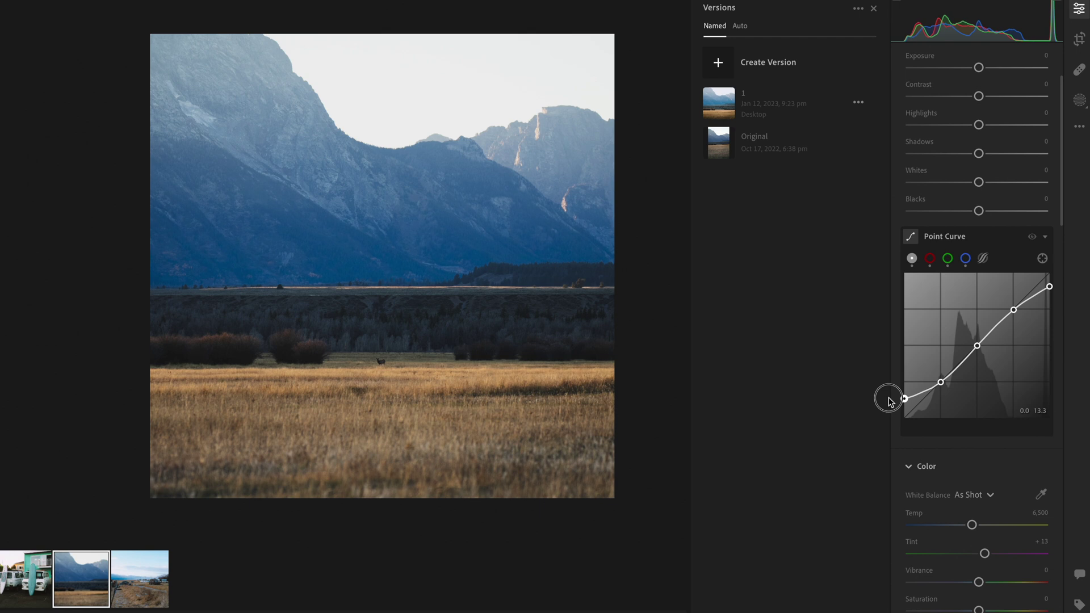
left_click_drag(889, 403, 889, 402)
left_click(1030, 239)
left_click(1030, 238)
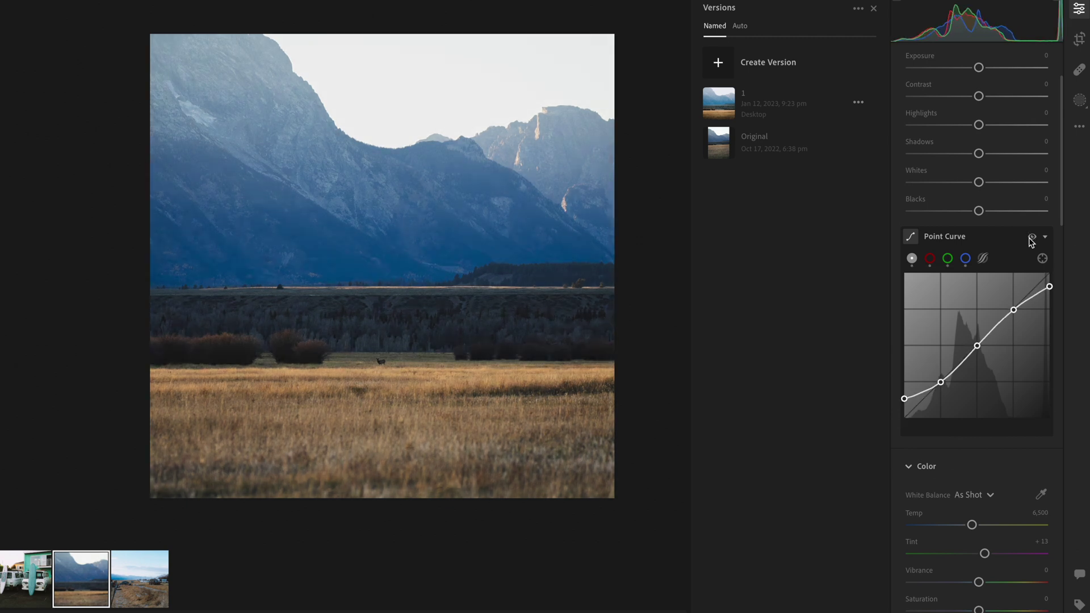
- Warm the mountain photo's white balance by raising the temperature to 7,579
scroll(1030, 242, "down", 1)
scroll(1030, 241, "down", 4)
left_click_drag(972, 380, 984, 379)
- Color grade the mountain photo with a warm tint in the shadows and hue 281 at saturation 9 in the highlights
scroll(984, 379, "down", 1)
scroll(984, 375, "down", 13)
left_click(935, 191)
left_click_drag(911, 347, 929, 375)
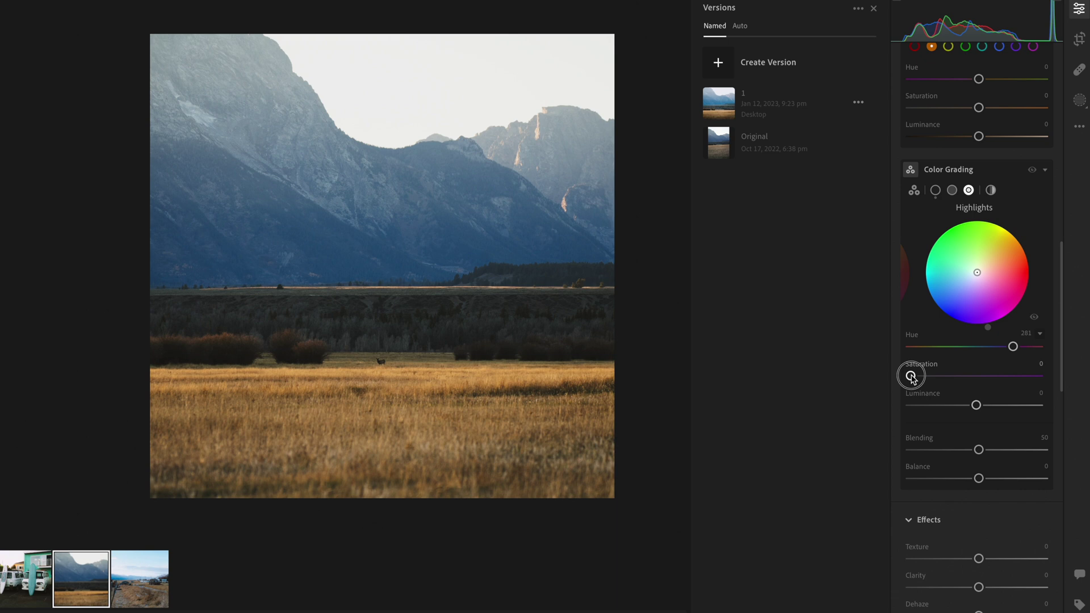
left_click_drag(910, 377, 922, 378)
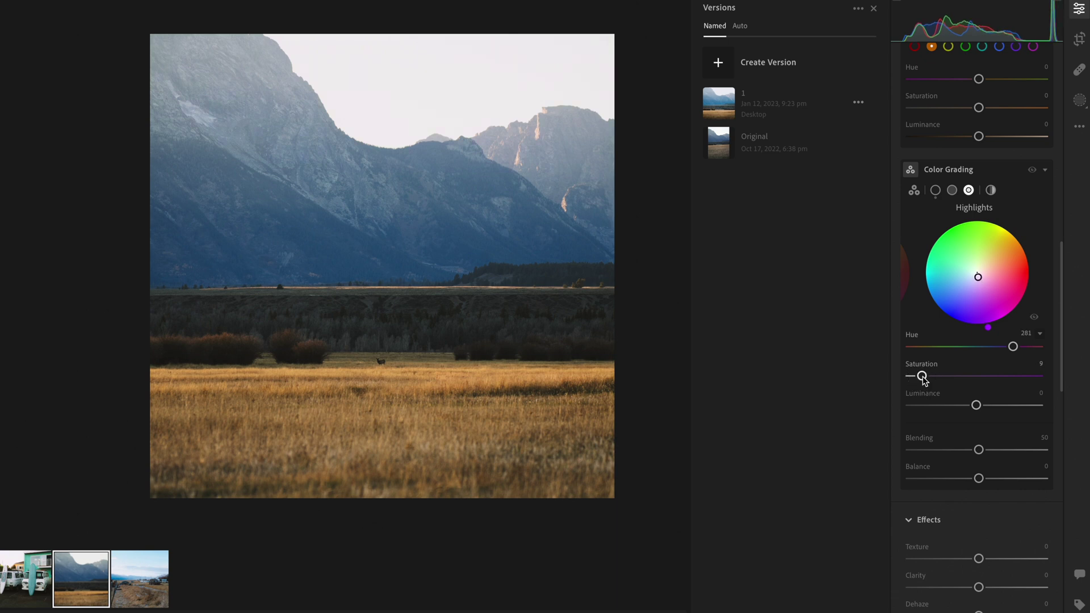
- Set the mountain photo's Shadows to +19, Contrast to -13 and Blacks to -8
scroll(943, 340, "up", 15)
mouse_move(979, 278)
left_mouse_down()
mouse_move(999, 278)
mouse_move(991, 278)
left_mouse_up()
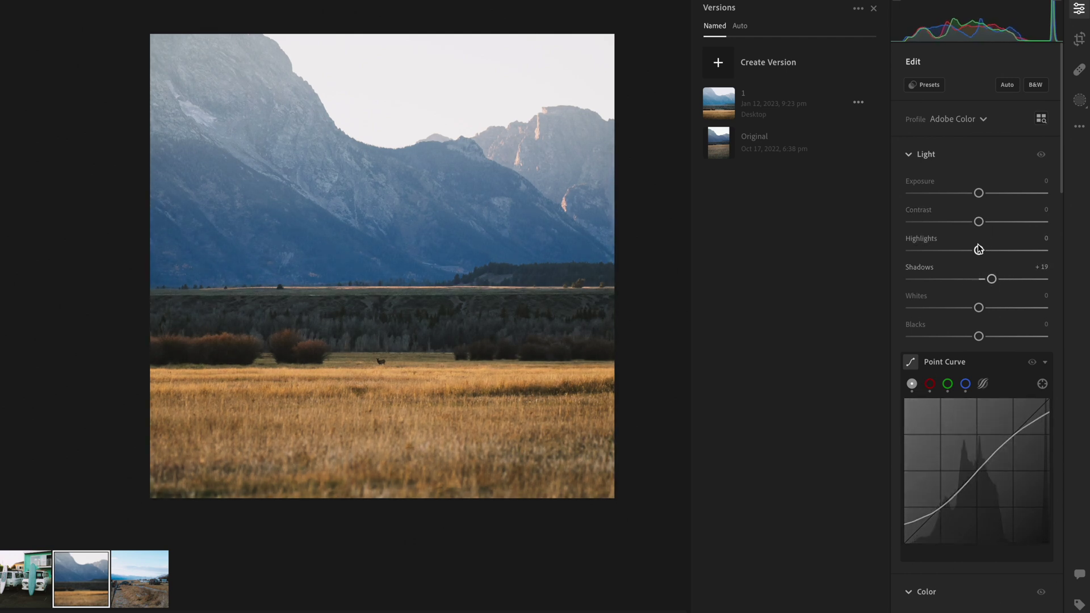
left_click_drag(981, 224, 970, 222)
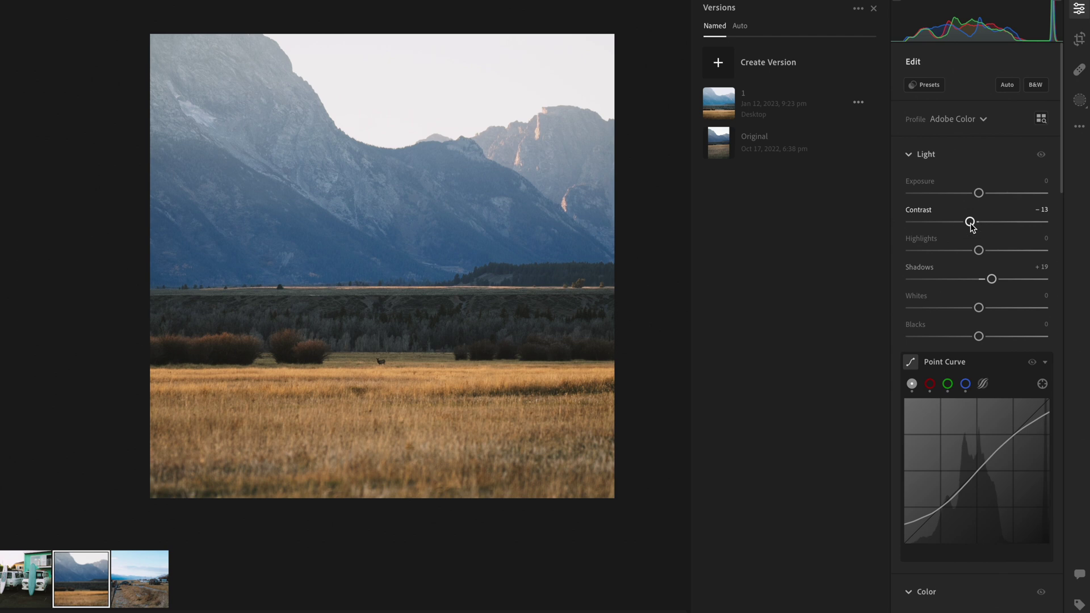
left_click_drag(977, 336, 973, 338)
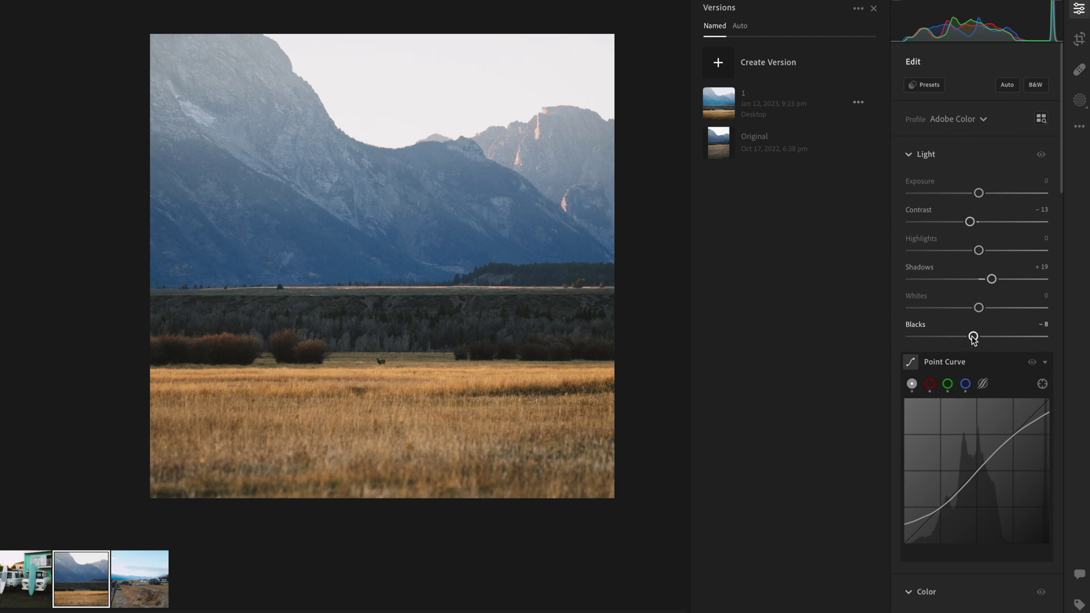
- Soften the mountain photo with Clarity at -20 and add Grain at 30
scroll(982, 328, "down", 15)
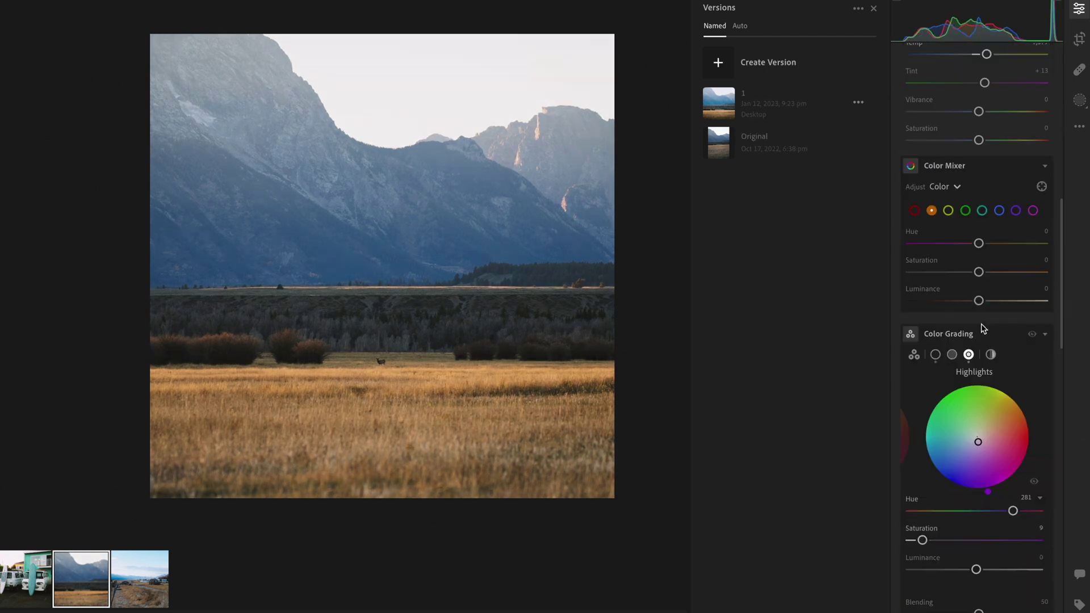
scroll(982, 326, "up", 1)
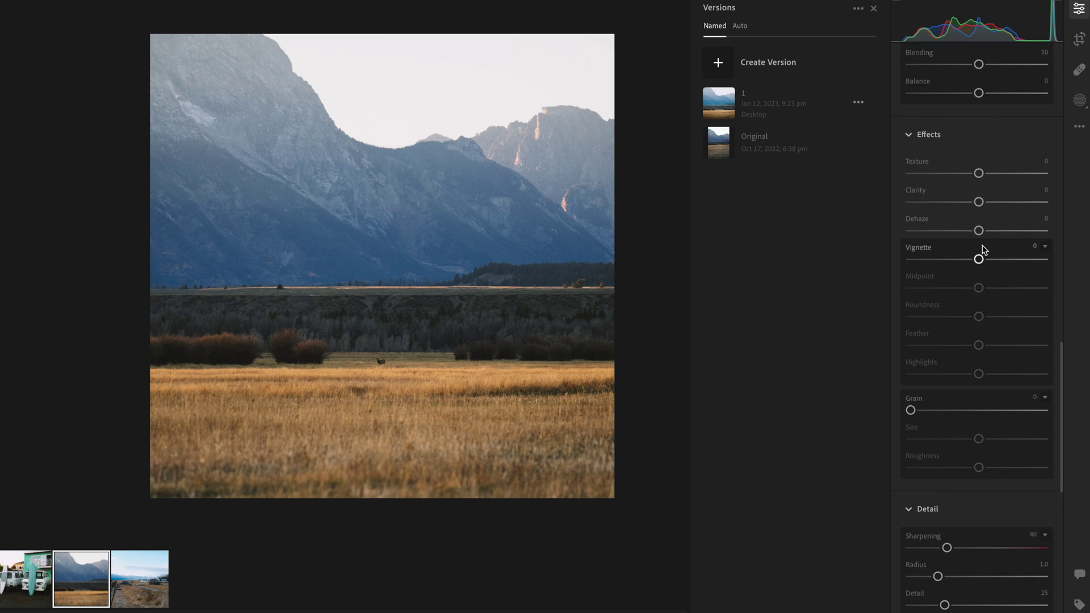
left_click_drag(980, 203, 966, 205)
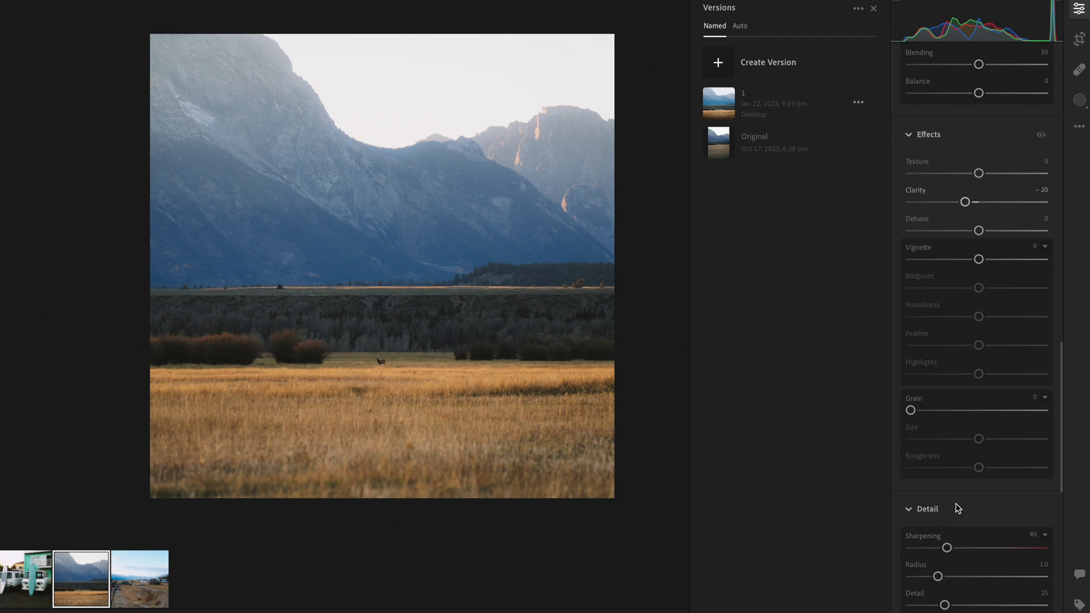
left_click_drag(921, 417, 952, 412)
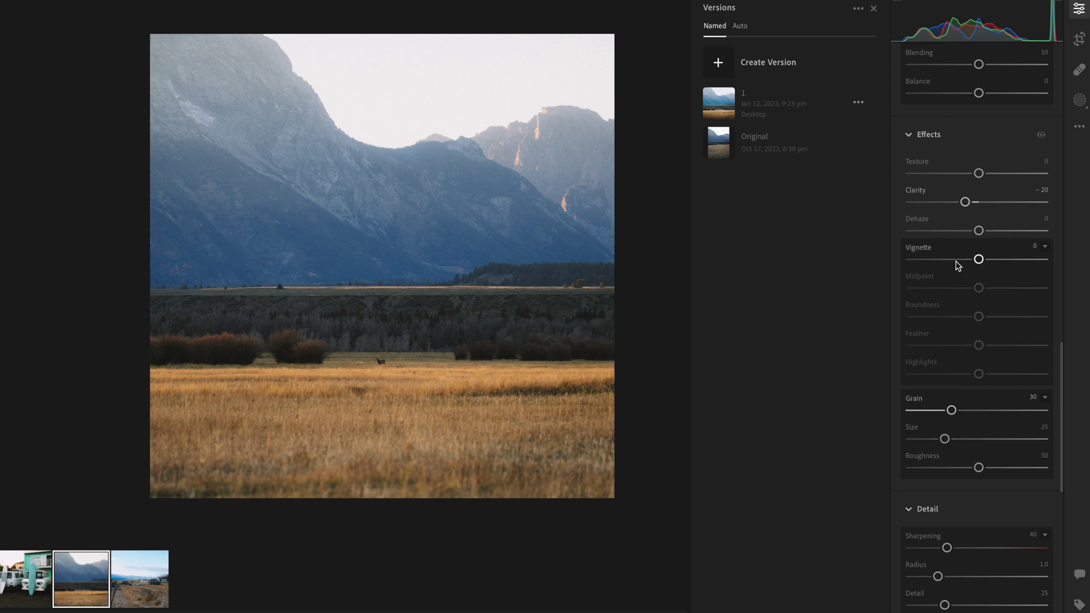
- Shift the mountain photo's blues slightly toward aqua and brighten their luminance in the Color Mixer
scroll(960, 265, "up", 10)
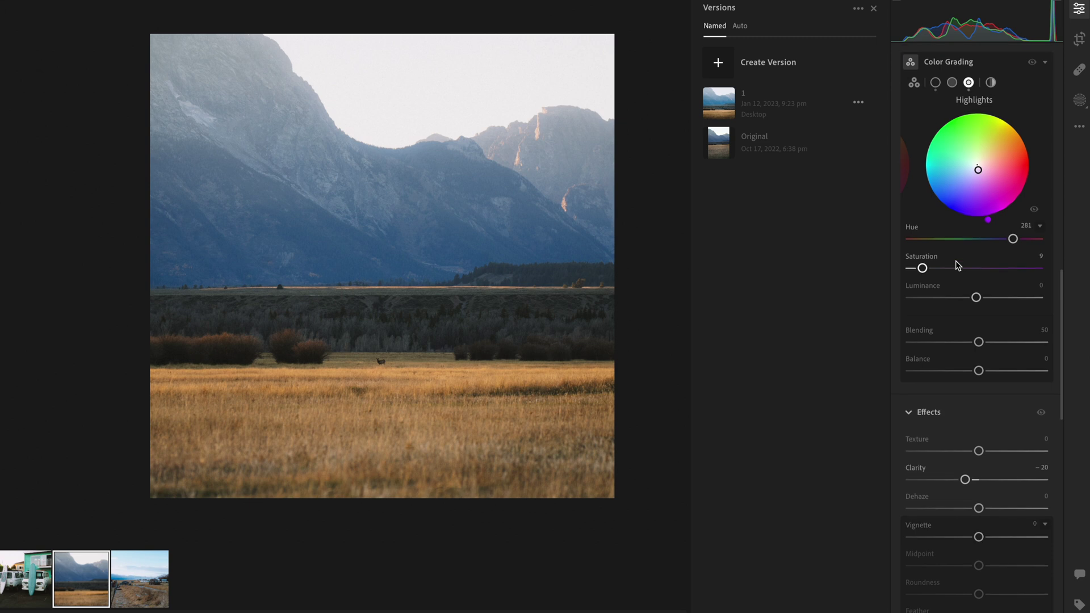
left_click(982, 257)
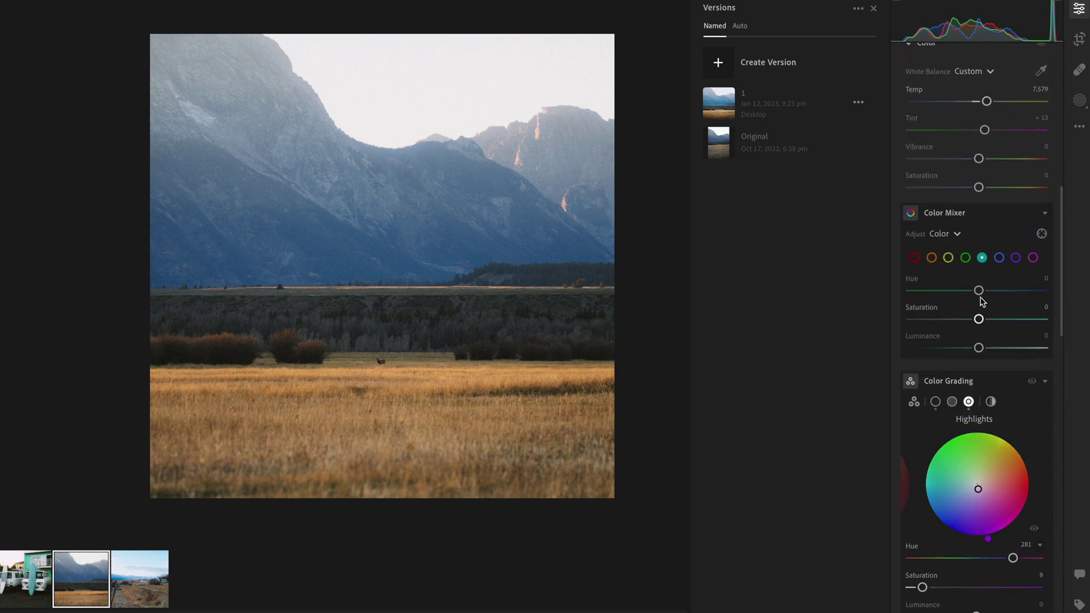
left_click(998, 258)
left_click_drag(978, 291, 966, 292)
left_click_drag(979, 348, 1013, 347)
- Switch to the photo of old vehicles in a dry field and load its original version
left_click(737, 111)
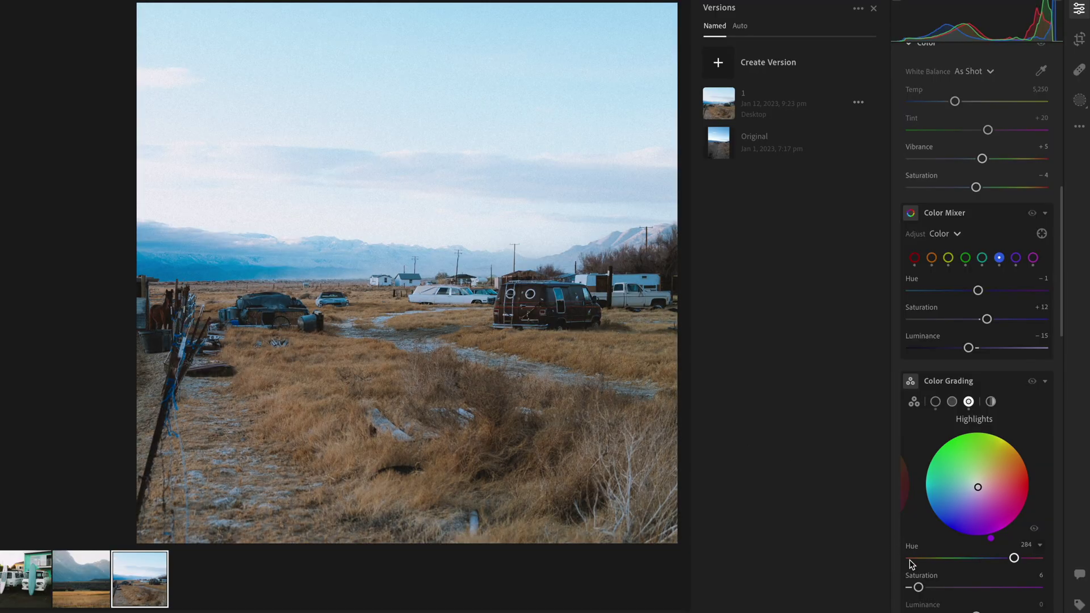
key("v")
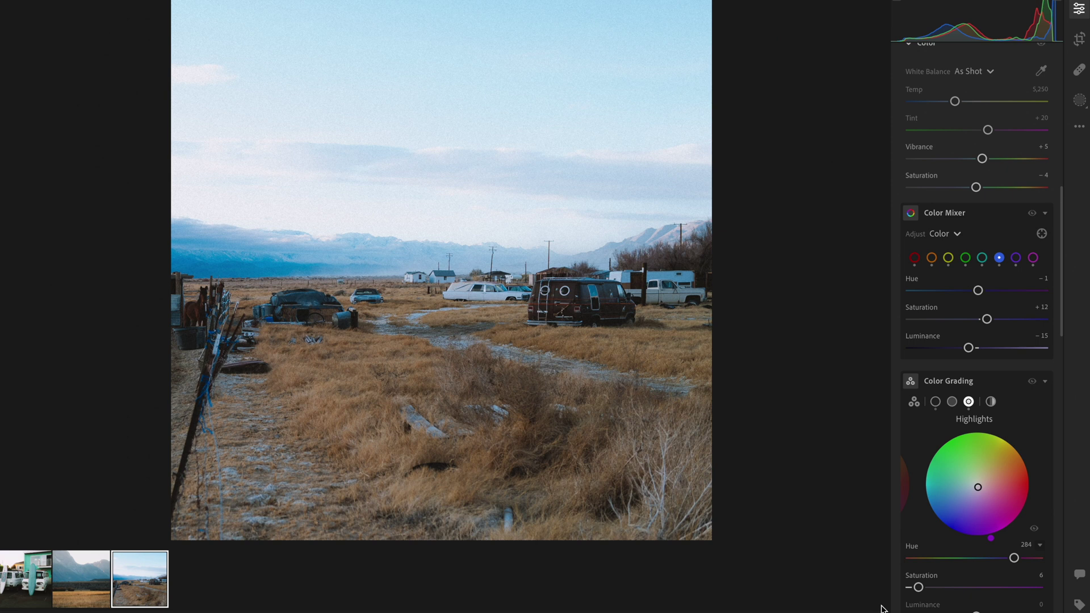
key("v")
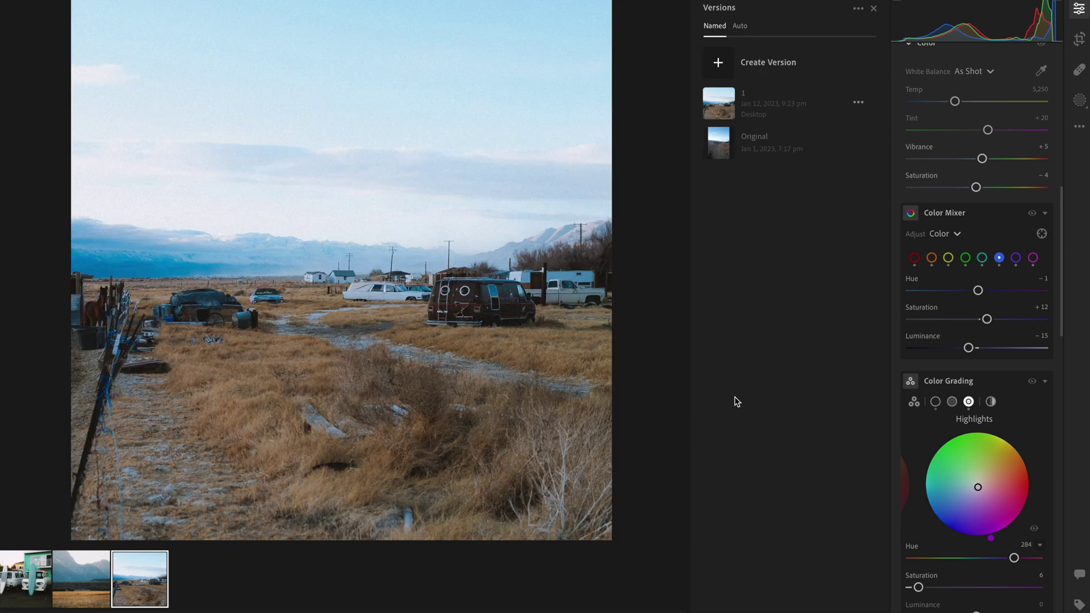
left_click(755, 146)
- Crop the field photo to 1 x 1, framing the parked vehicles, distant mountains and dry grass, and check the framing
left_click(467, 248)
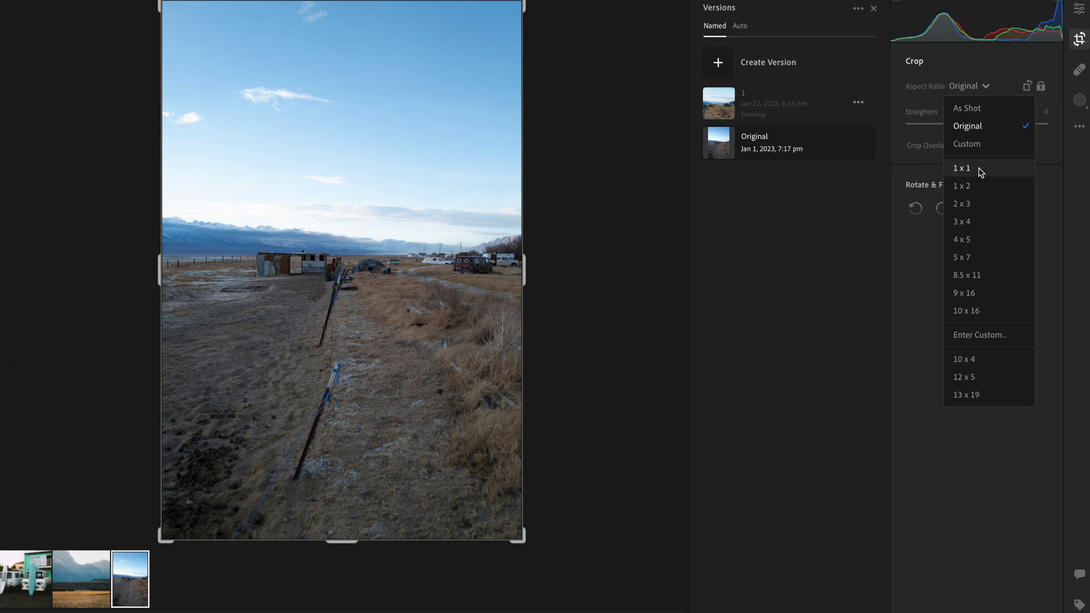
left_click(981, 169)
left_click_drag(343, 87, 284, 278)
key("Return")
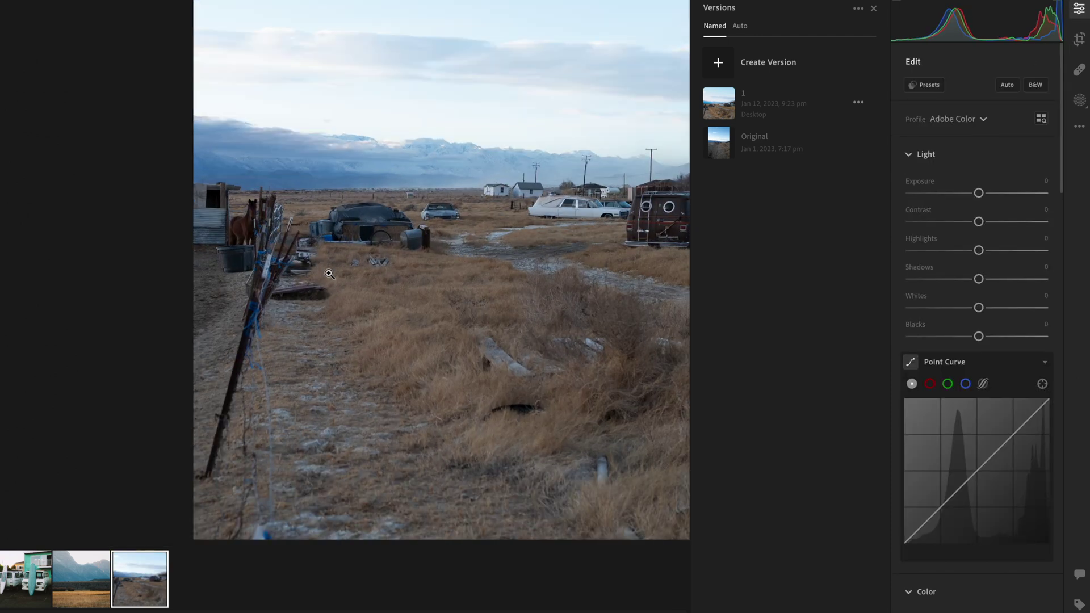
left_click(329, 274)
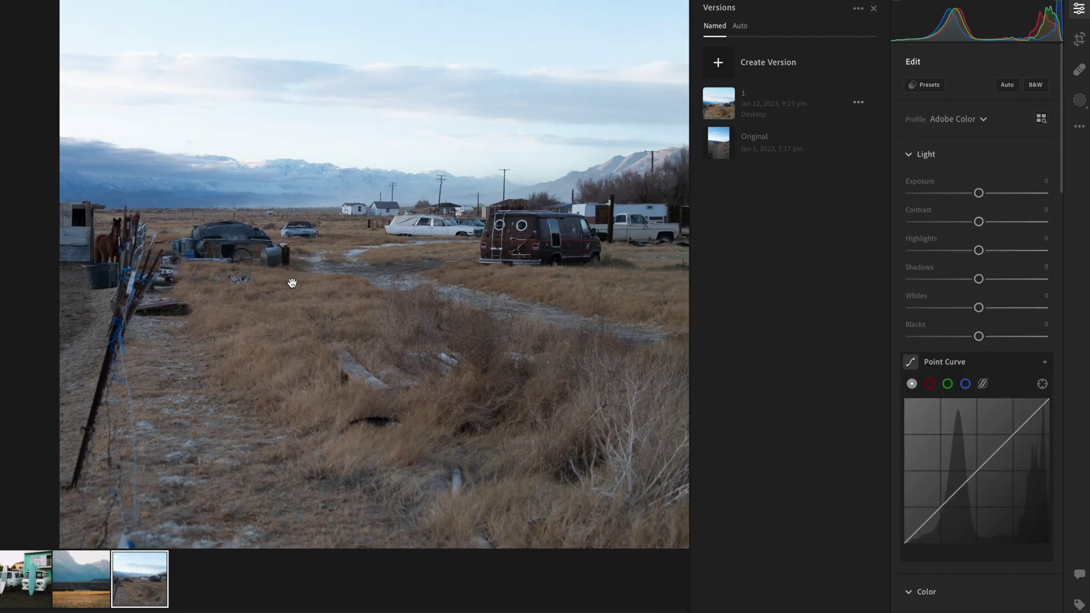
left_click(318, 331)
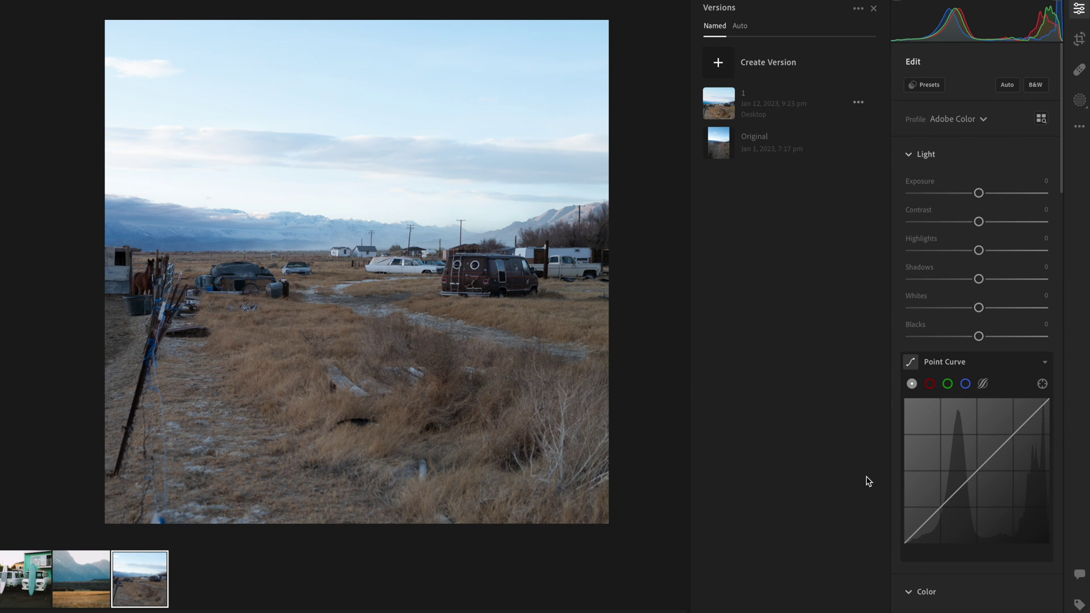
- Shape a gentle S-curve in the field photo's red channel with one lowered shadow point and one raised highlight point
left_click(930, 383)
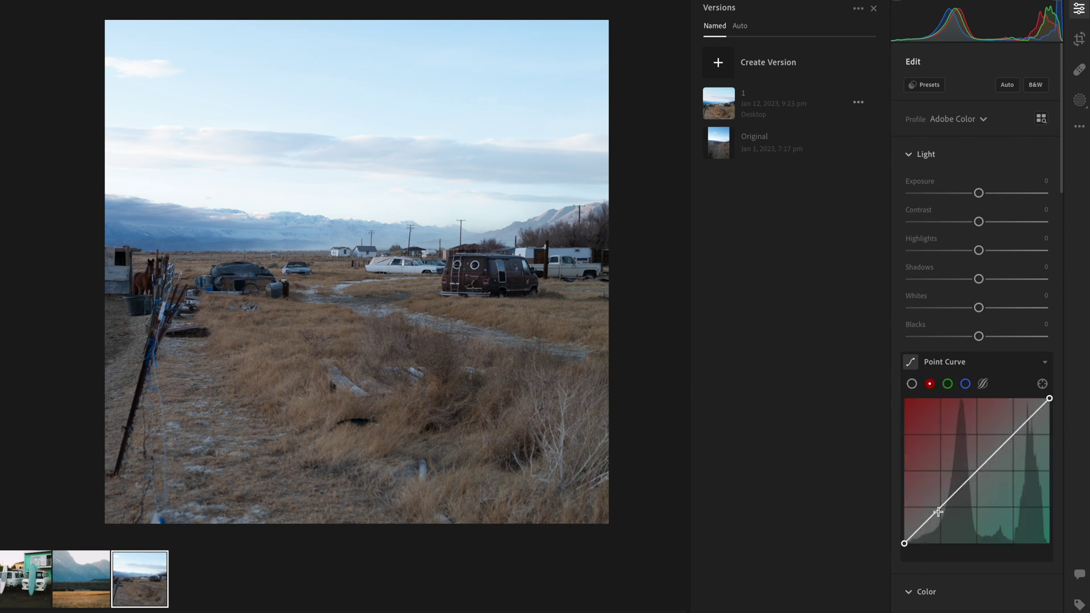
left_click_drag(939, 511, 943, 515)
left_click_drag(1010, 442, 1008, 434)
- Copy the red channel's curve settings to the green and blue channels of the field photo
right_click(965, 428)
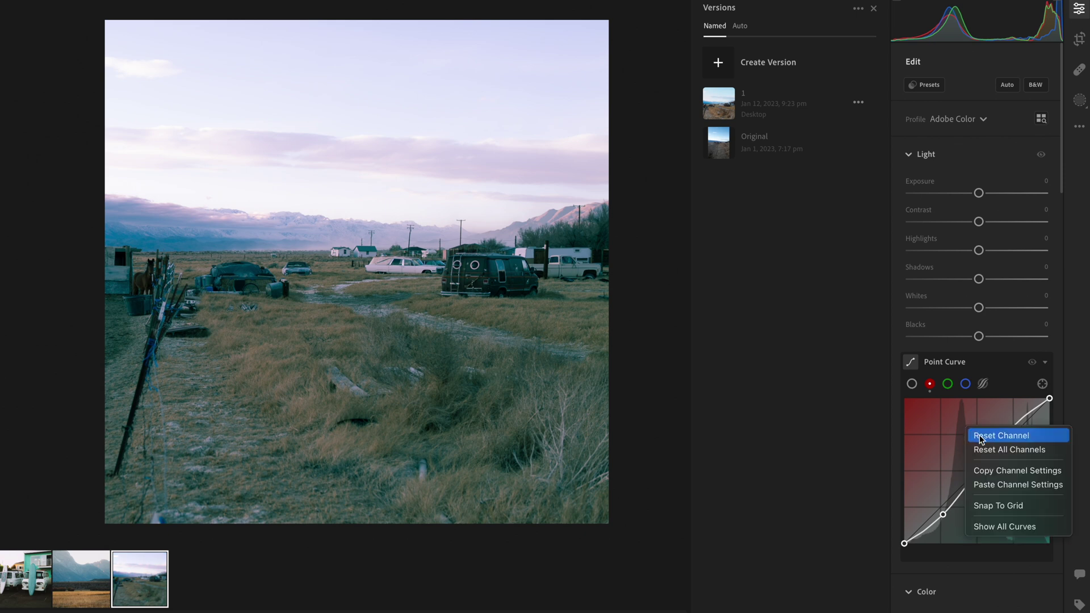
left_click(992, 475)
left_click(948, 384)
right_click(962, 453)
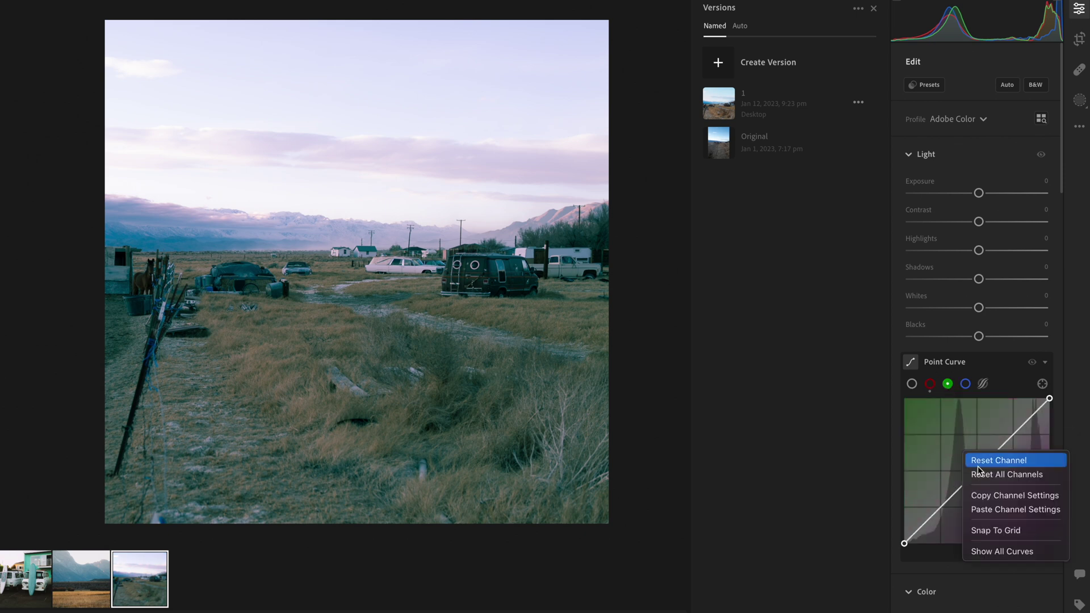
left_click(999, 508)
left_click(965, 384)
right_click(973, 440)
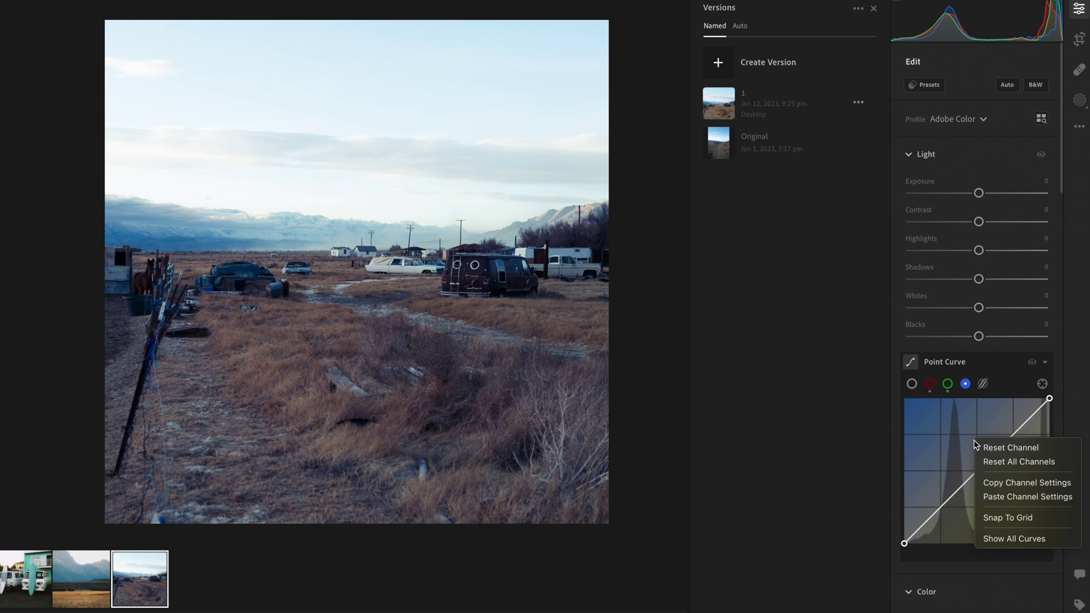
left_click(1005, 500)
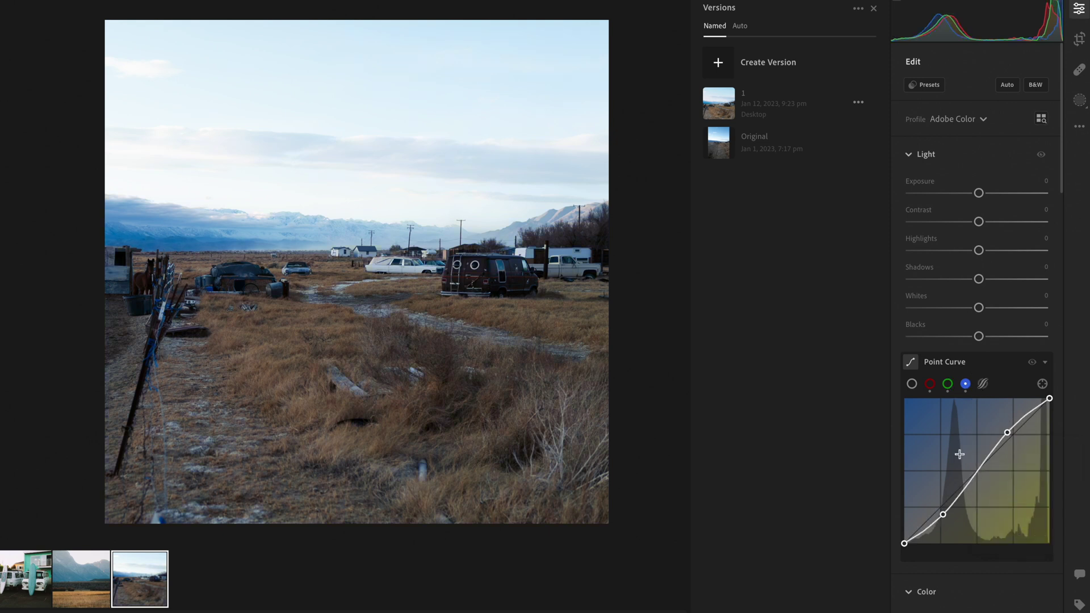
left_click_drag(943, 514, 943, 513)
key("ctrl+z")
- Set the field photo's Contrast to -12, Shadows to +34 and Blacks to -19
scroll(985, 288, "down", 4)
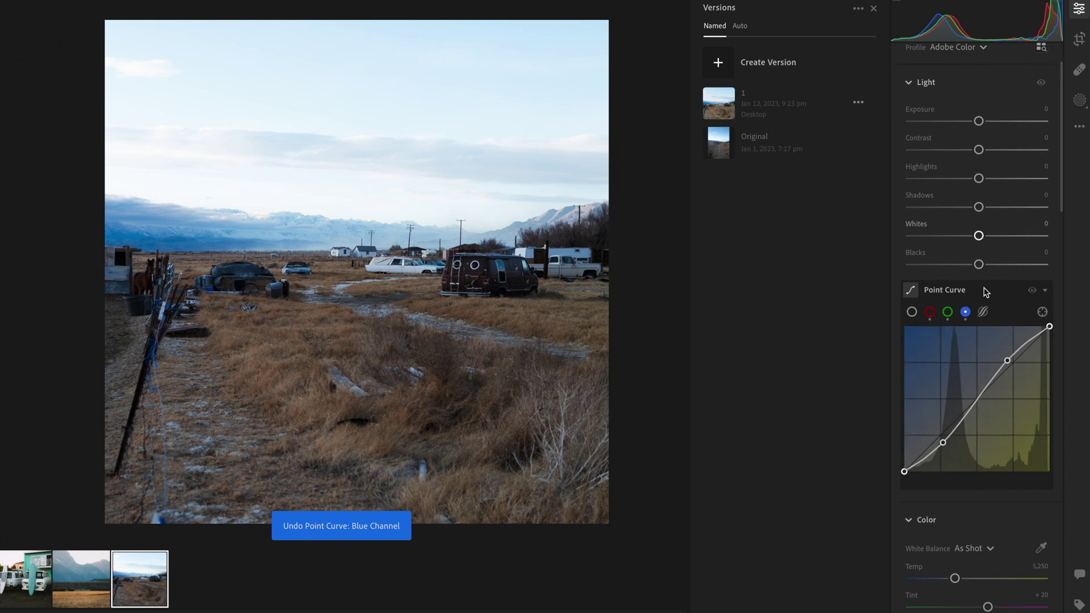
scroll(985, 291, "up", 4)
left_click_drag(979, 220, 971, 220)
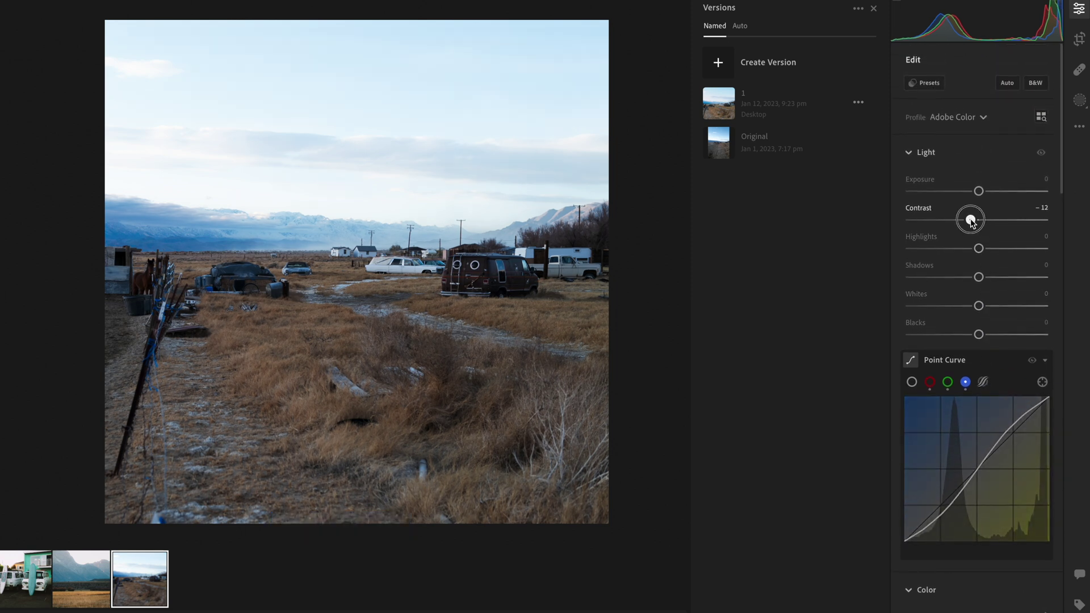
left_click_drag(979, 277, 1001, 278)
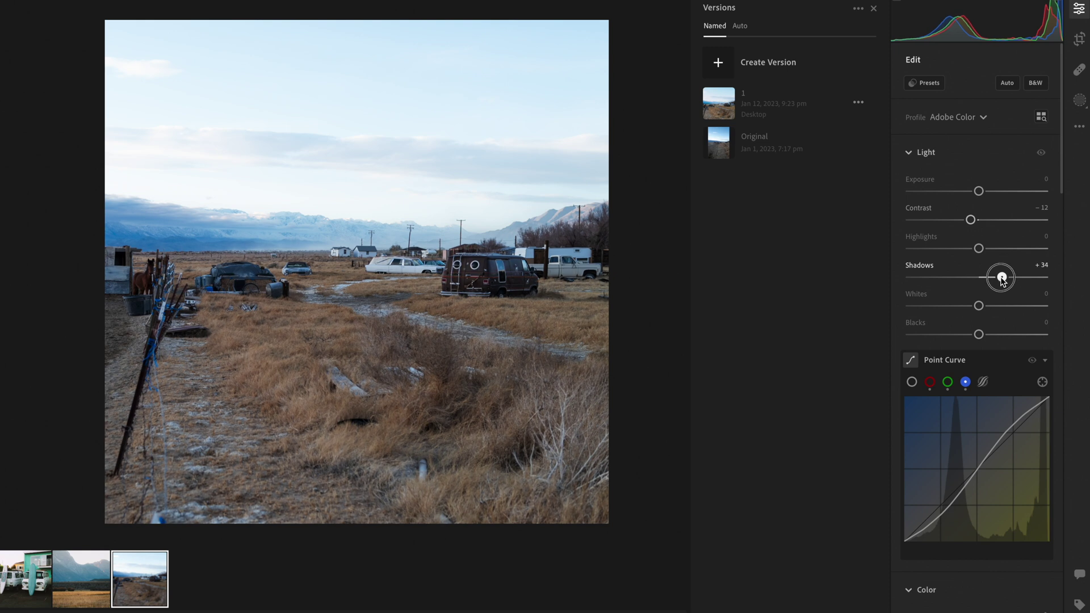
left_click_drag(978, 334, 966, 335)
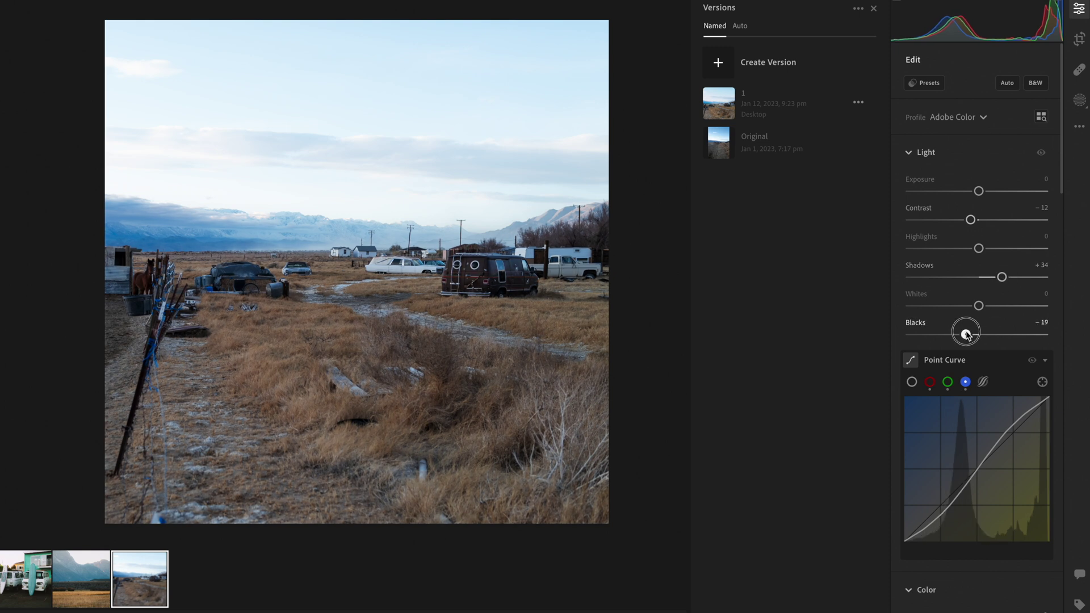
- Raise the field photo's color temperature to 5,916 and give its shadows a warm tint with Color Grading
scroll(968, 318, "down", 7)
left_click_drag(957, 234, 964, 236)
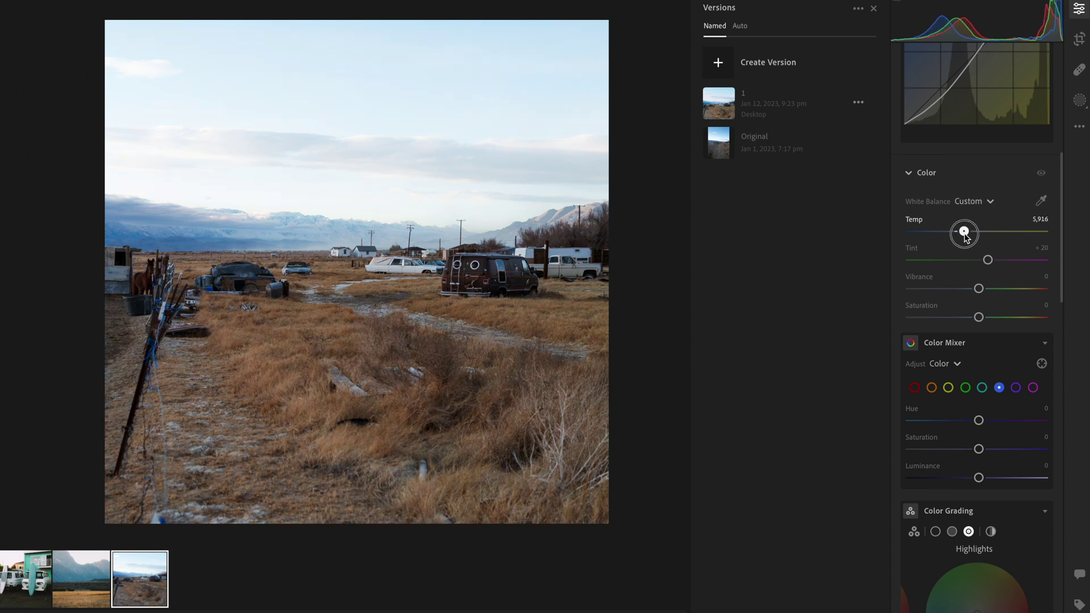
scroll(965, 238, "down", 5)
left_click(936, 247)
scroll(938, 272, "down", 1)
mouse_move(912, 356)
left_mouse_down()
mouse_move(926, 355)
mouse_move(925, 385)
mouse_move(932, 359)
left_mouse_up()
- Tint the field photo's highlights with hue 294 at a slight saturation
left_click(969, 199)
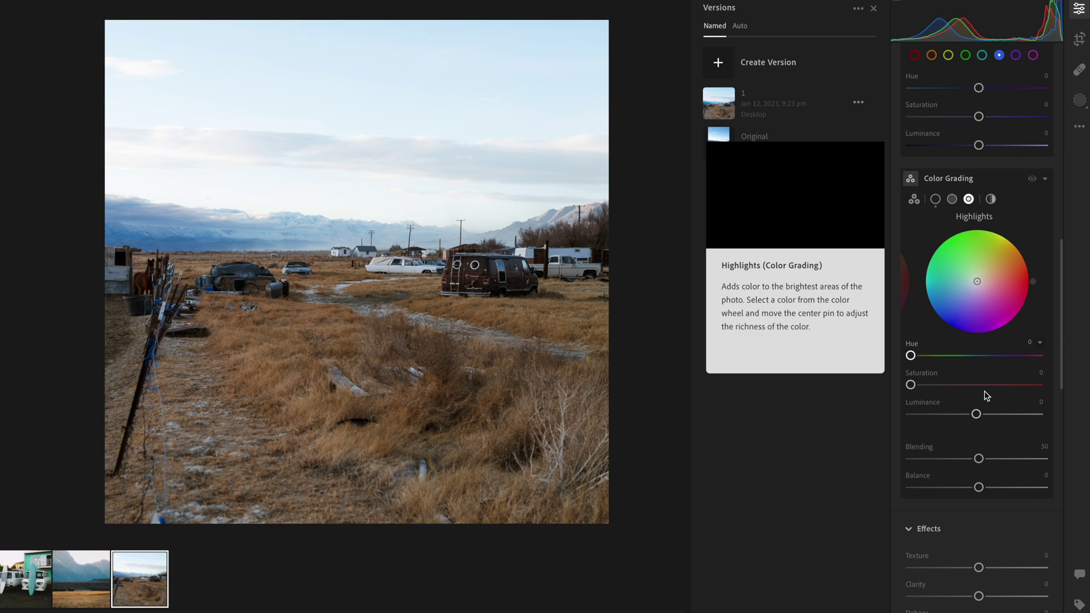
left_click_drag(911, 355, 1019, 365)
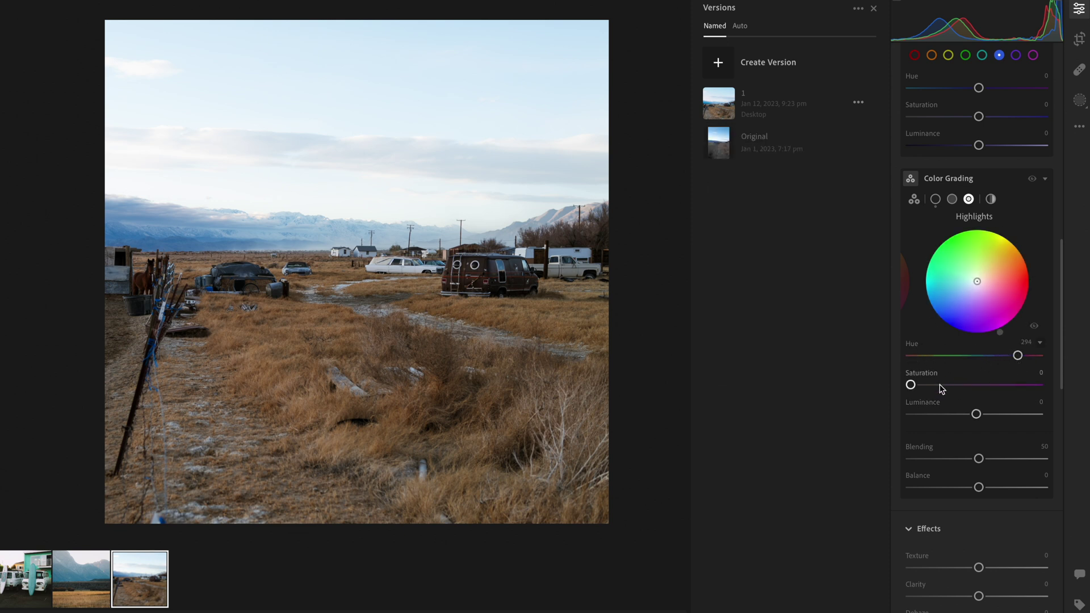
mouse_move(911, 385)
left_mouse_down()
mouse_move(935, 385)
mouse_move(915, 389)
left_mouse_up()
- Set the field photo's Clarity to -20 and add Grain at 35 with Size 50 and Roughness 65
scroll(915, 389, "down", 7)
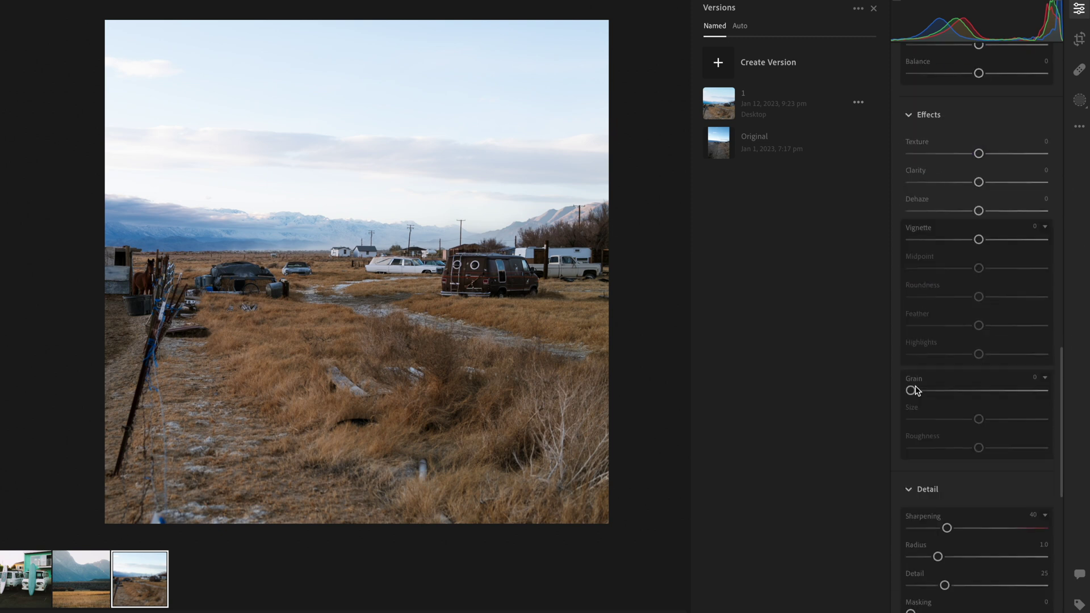
scroll(970, 210, "up", 1)
left_click_drag(978, 209, 966, 210)
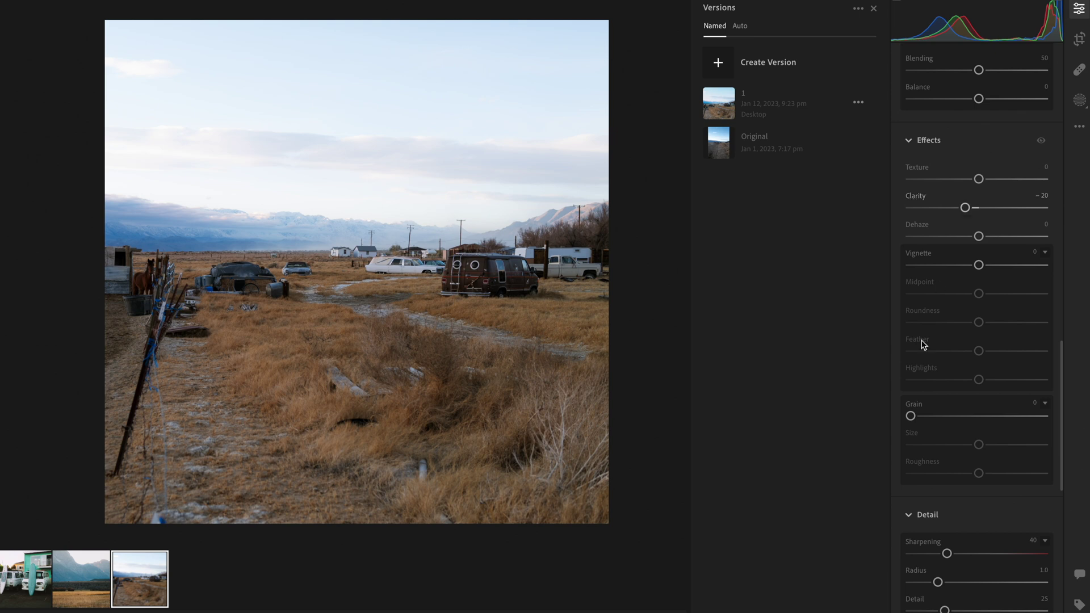
left_click_drag(910, 417, 1000, 478)
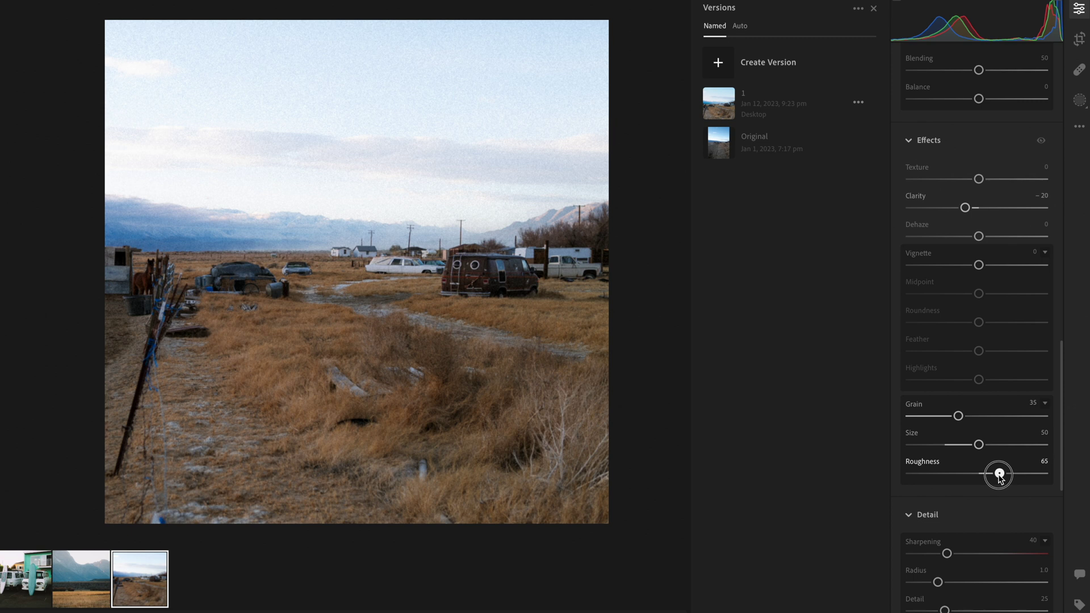
- Examine the grain close up on the brown van and set the grain Size to 38
left_click(492, 271)
key("backslash")
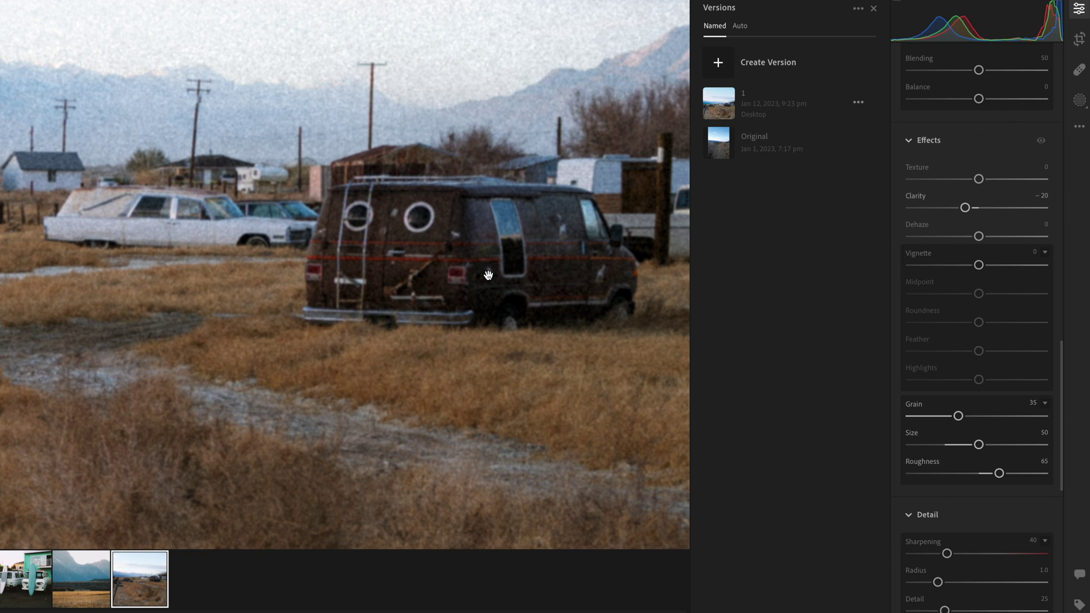
left_click_drag(986, 444, 962, 444)
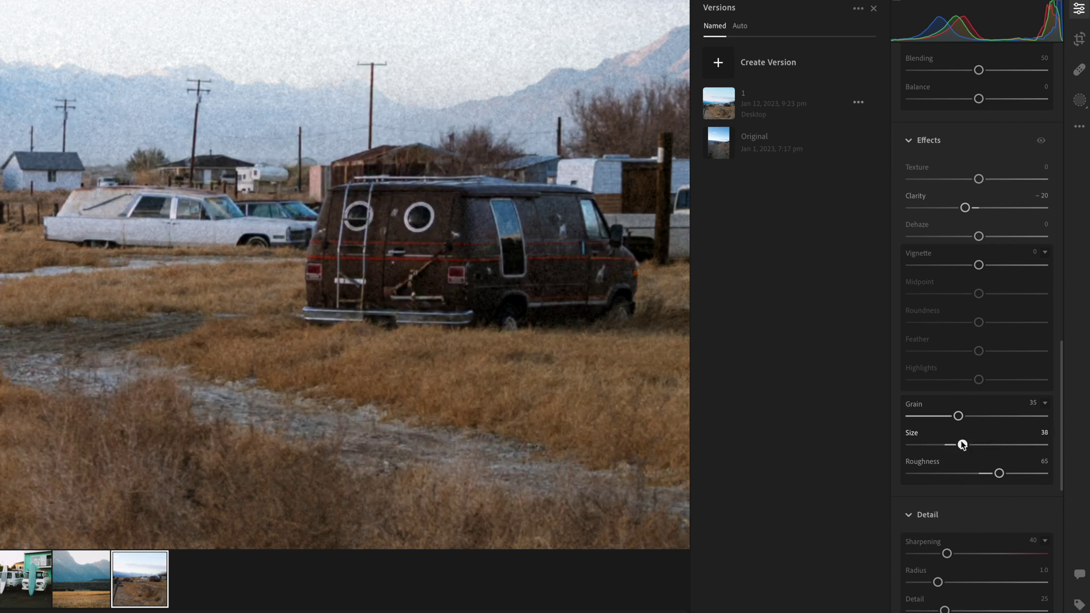
- Set the field photo's grain Size to 35 and Roughness to 56, and compare the whole photo with saved version 1
left_click_drag(962, 445, 960, 445)
left_click_drag(999, 473, 986, 473)
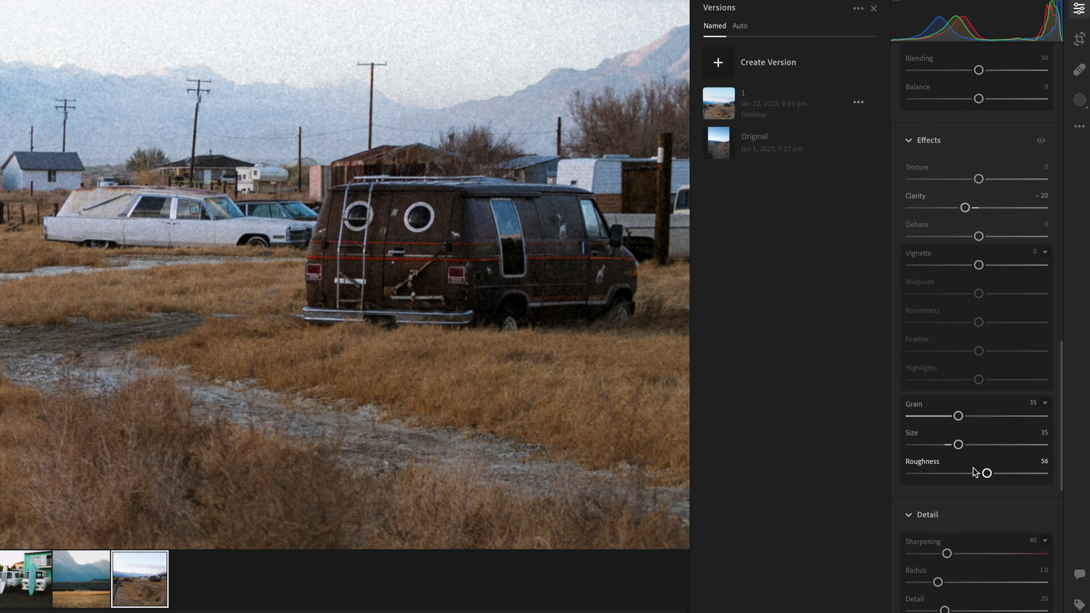
left_click(471, 311)
left_click(343, 221)
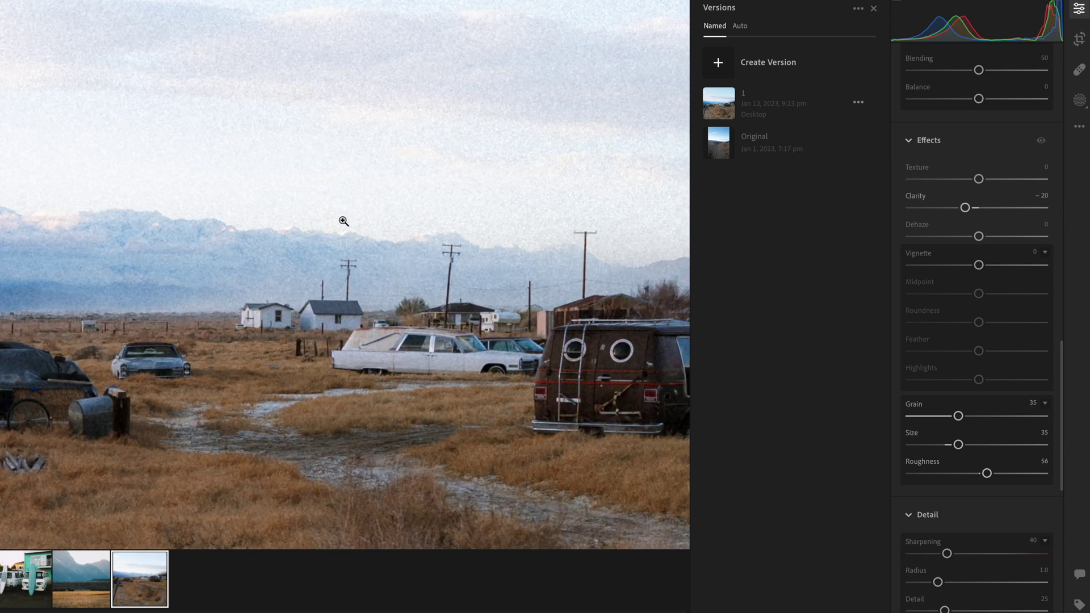
left_click(351, 163)
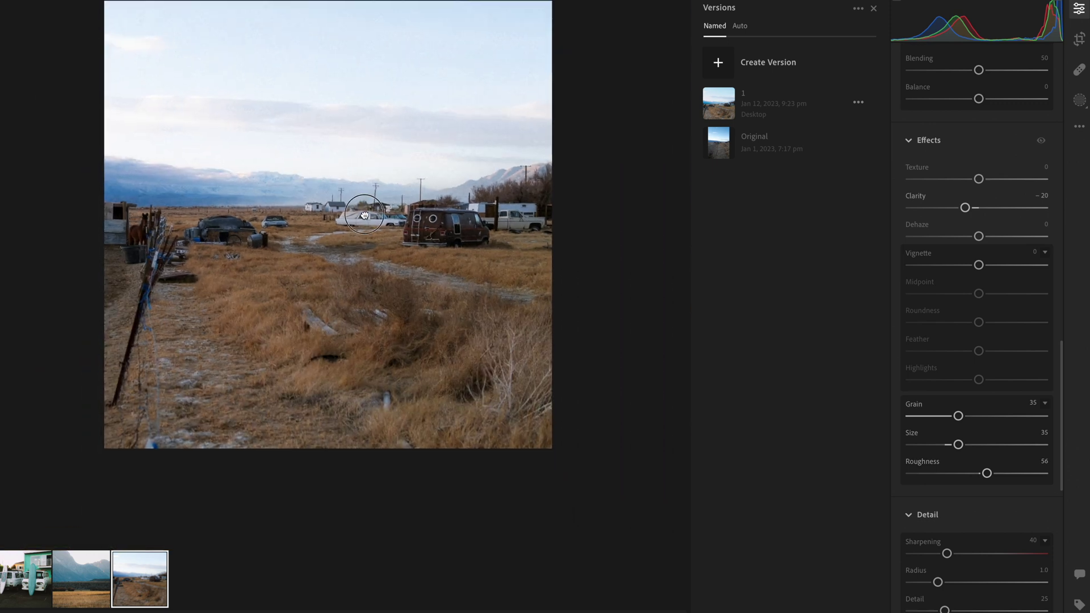
left_click(721, 102)
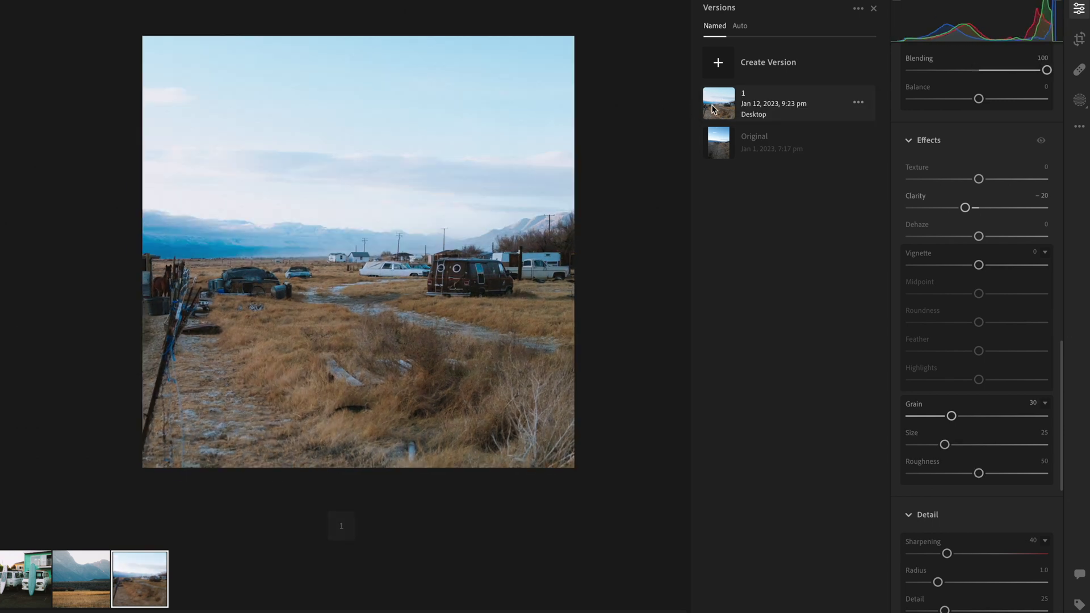
- Adjust the field photo's blues in the Color Mixer to Hue -11, Saturation +7 and Luminance +5
scroll(1034, 309, "up", 10)
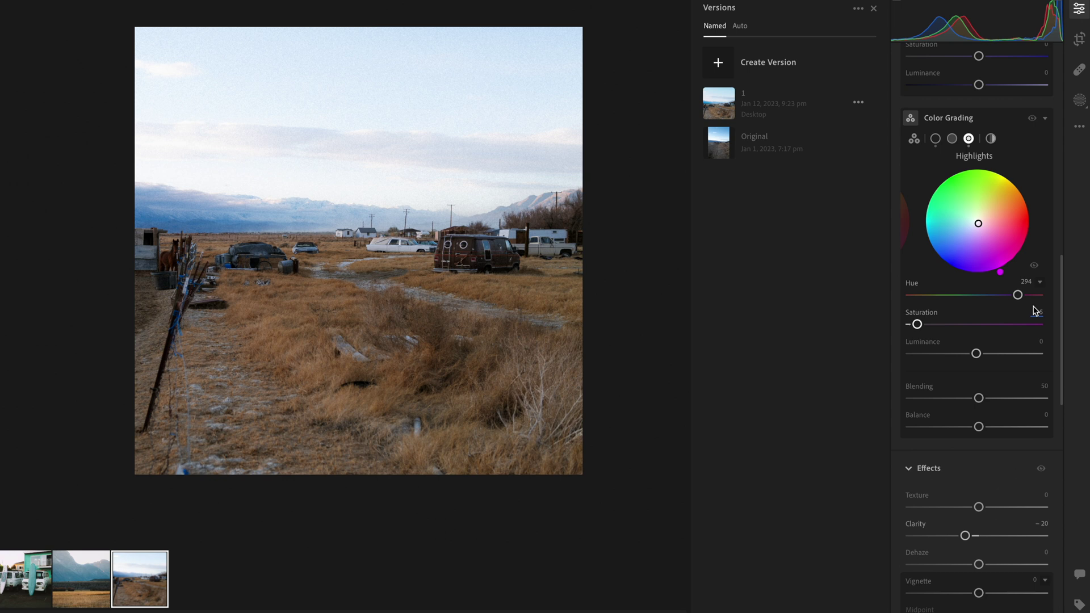
scroll(1017, 287, "up", 2)
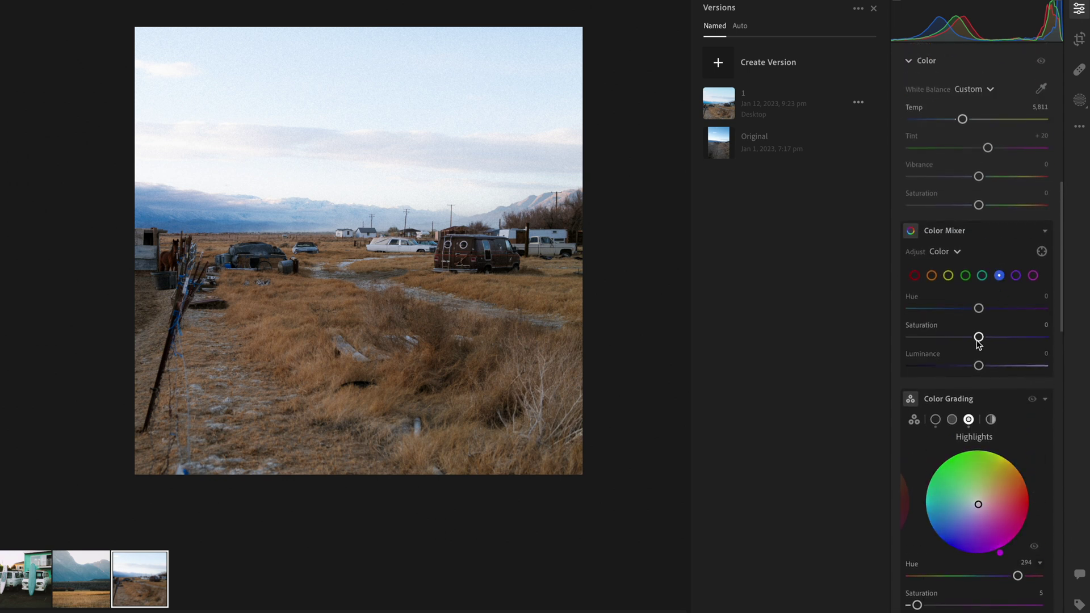
left_click_drag(980, 310, 982, 369)
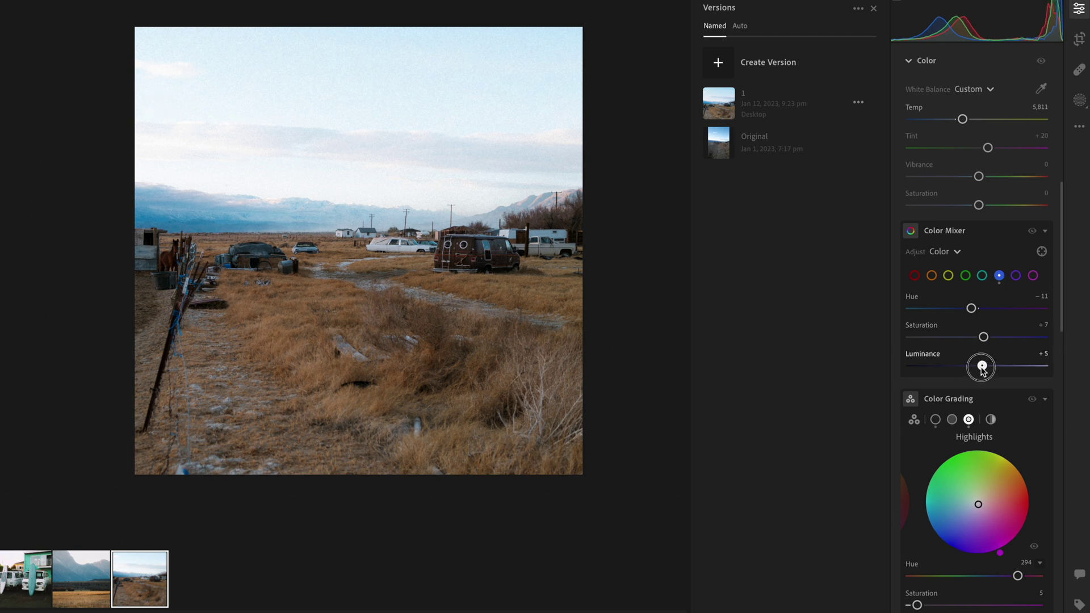